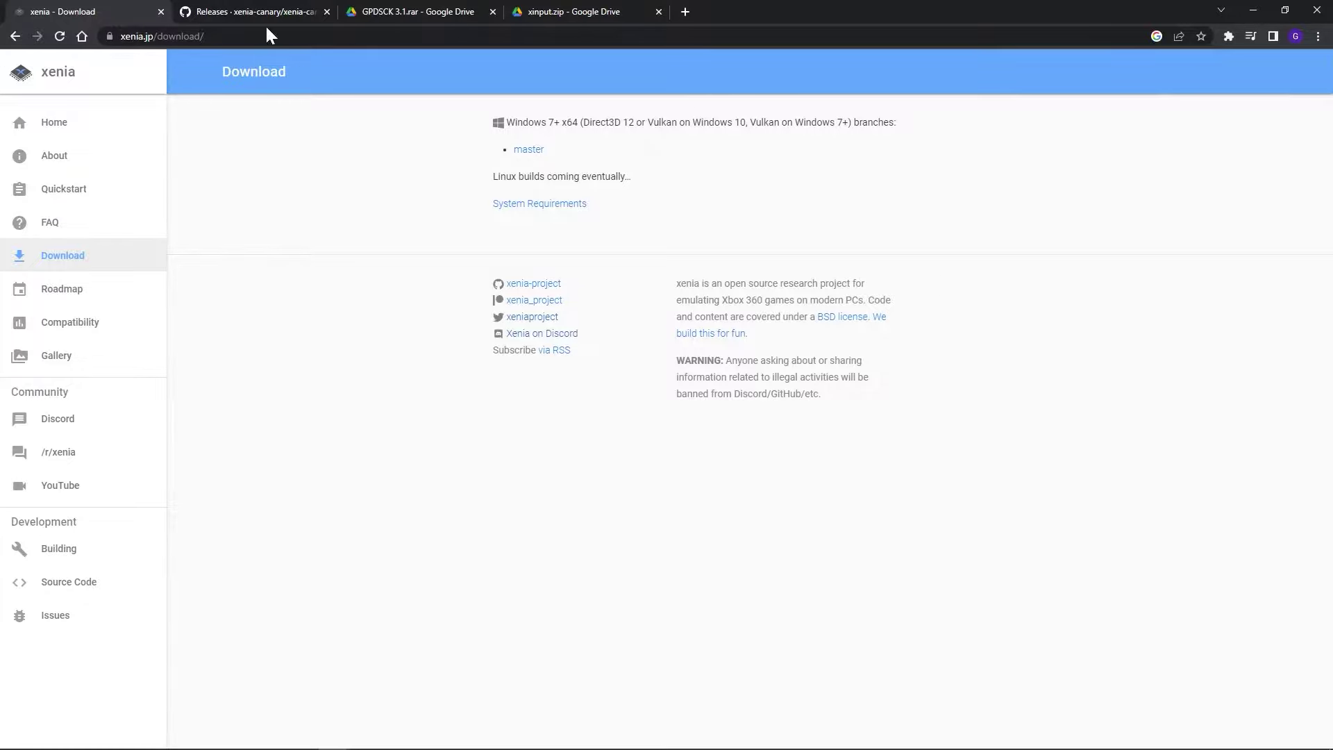
Open xenia.jp/download, which offers the master-branch Windows build of Xenia
click(242, 36)
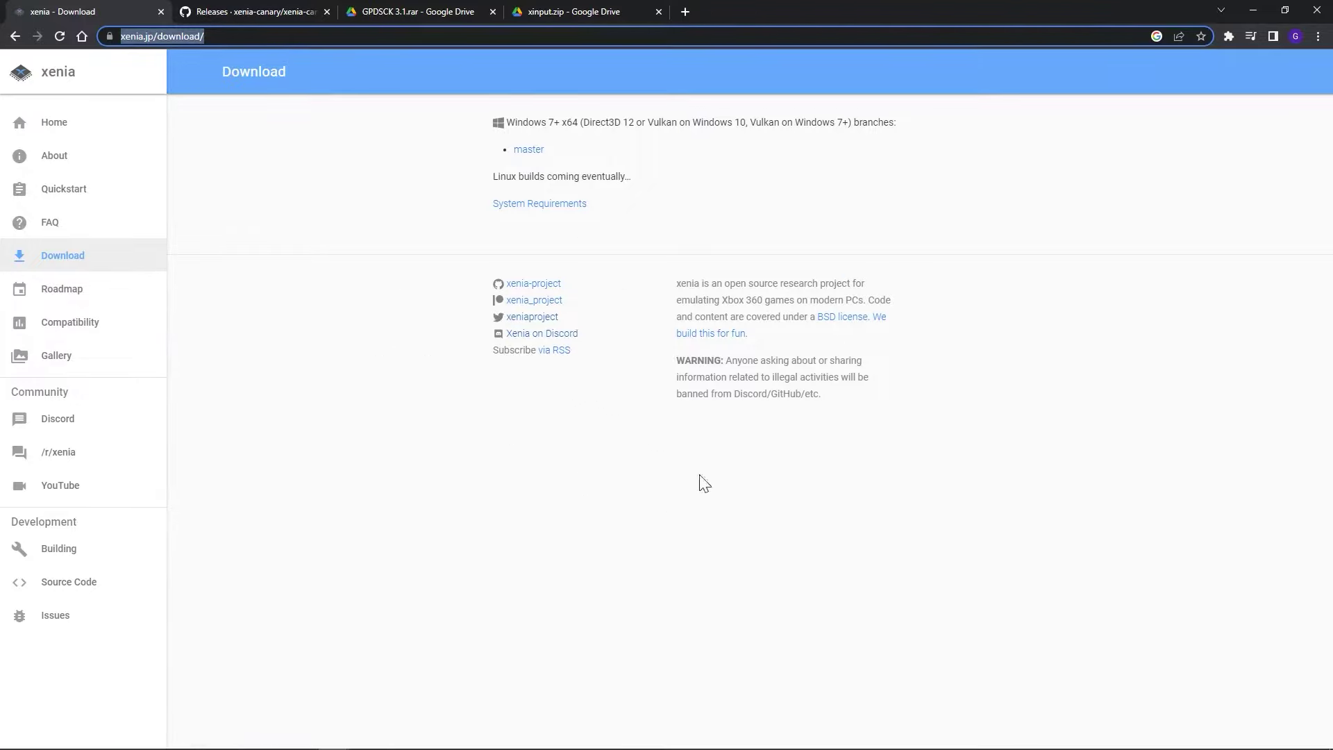
On the xenia-canary GitHub Releases page, expand the assets of the 9219234_canary_experimental release
click(118, 8)
click(240, 14)
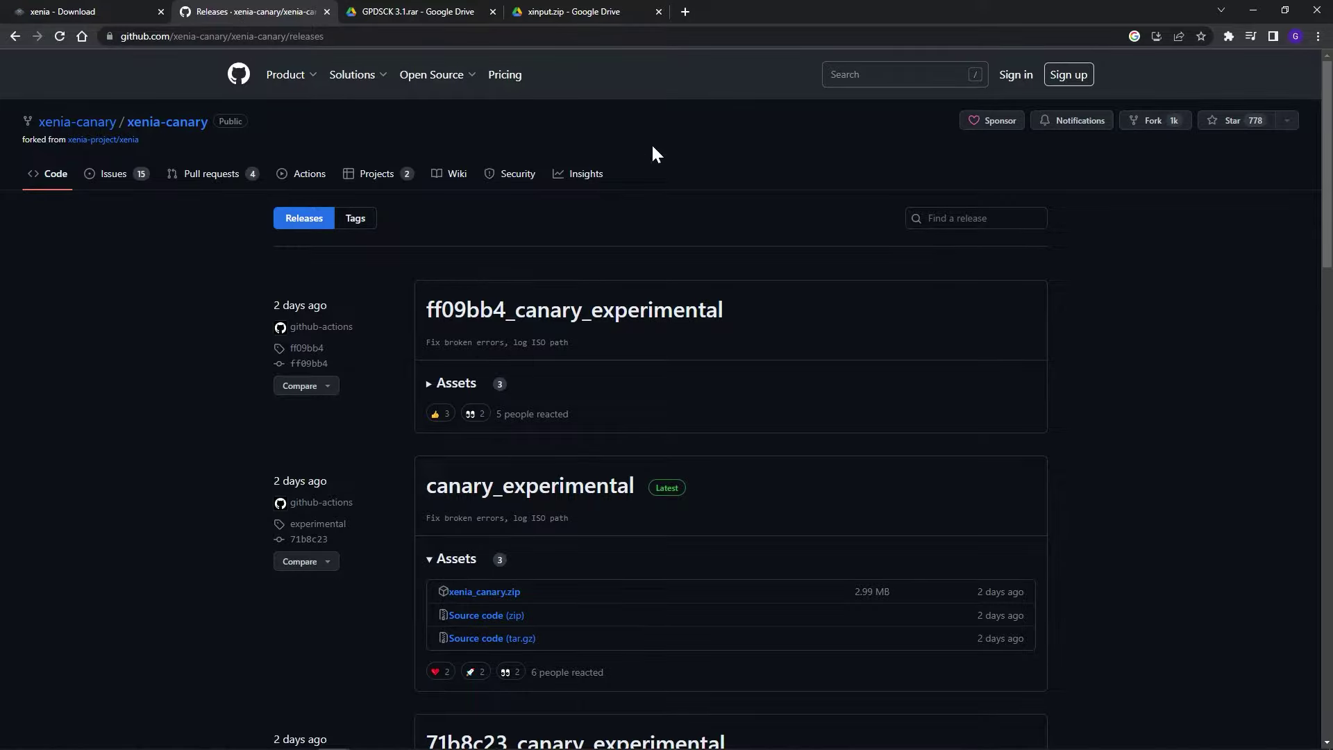
click(267, 36)
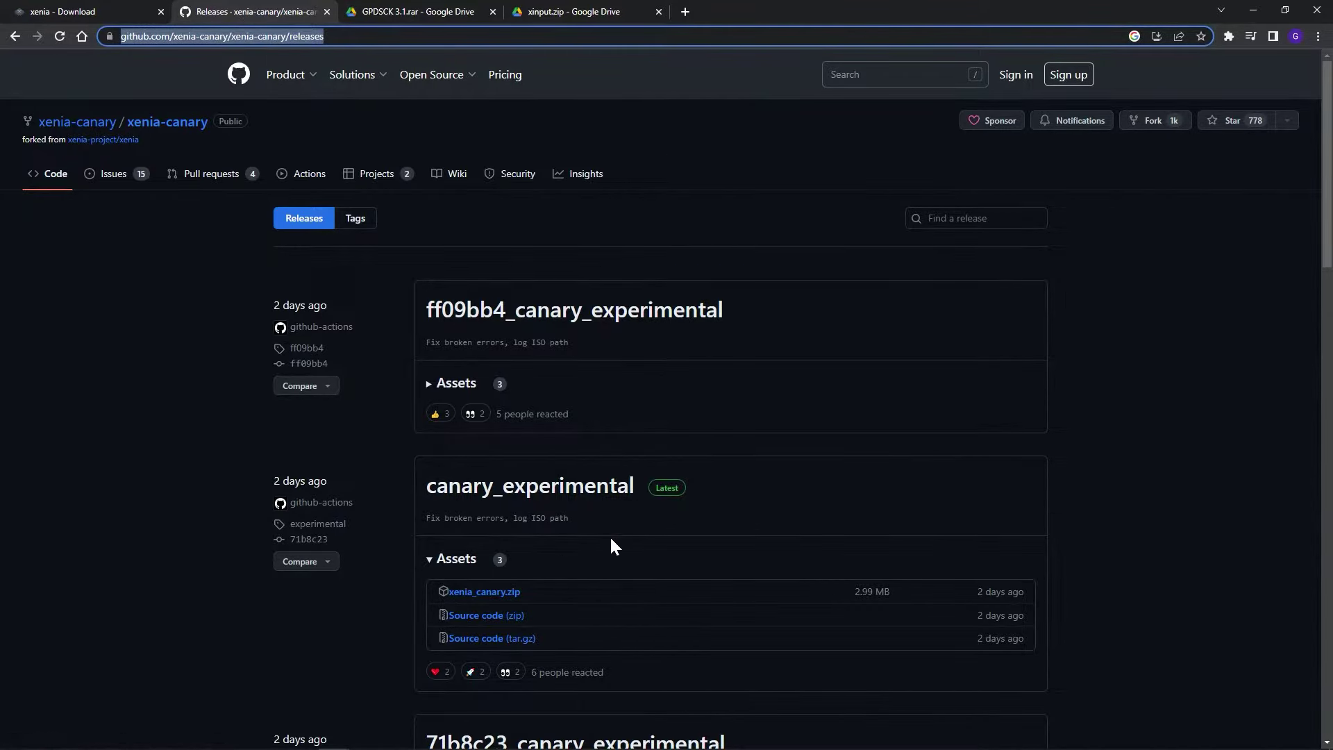
scroll(632, 536, down, 1)
scroll(632, 536, down, 4)
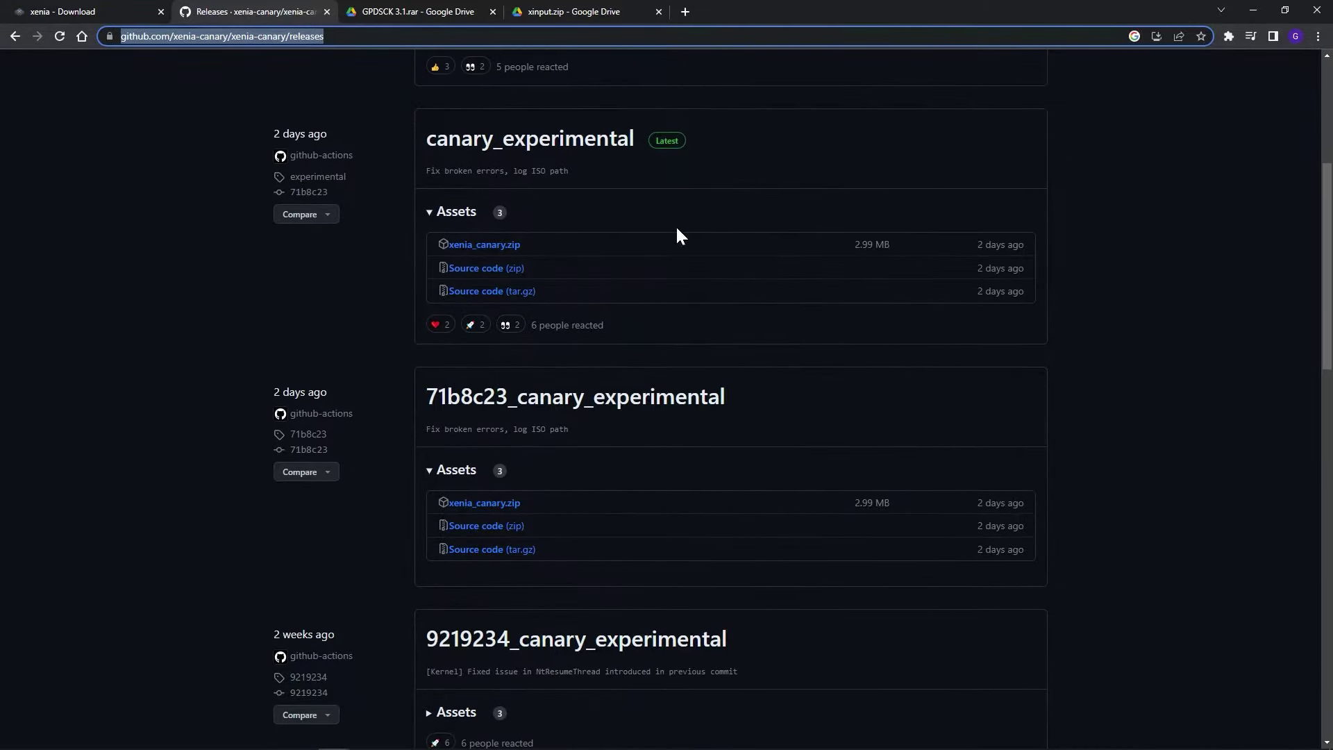
scroll(576, 484, down, 5)
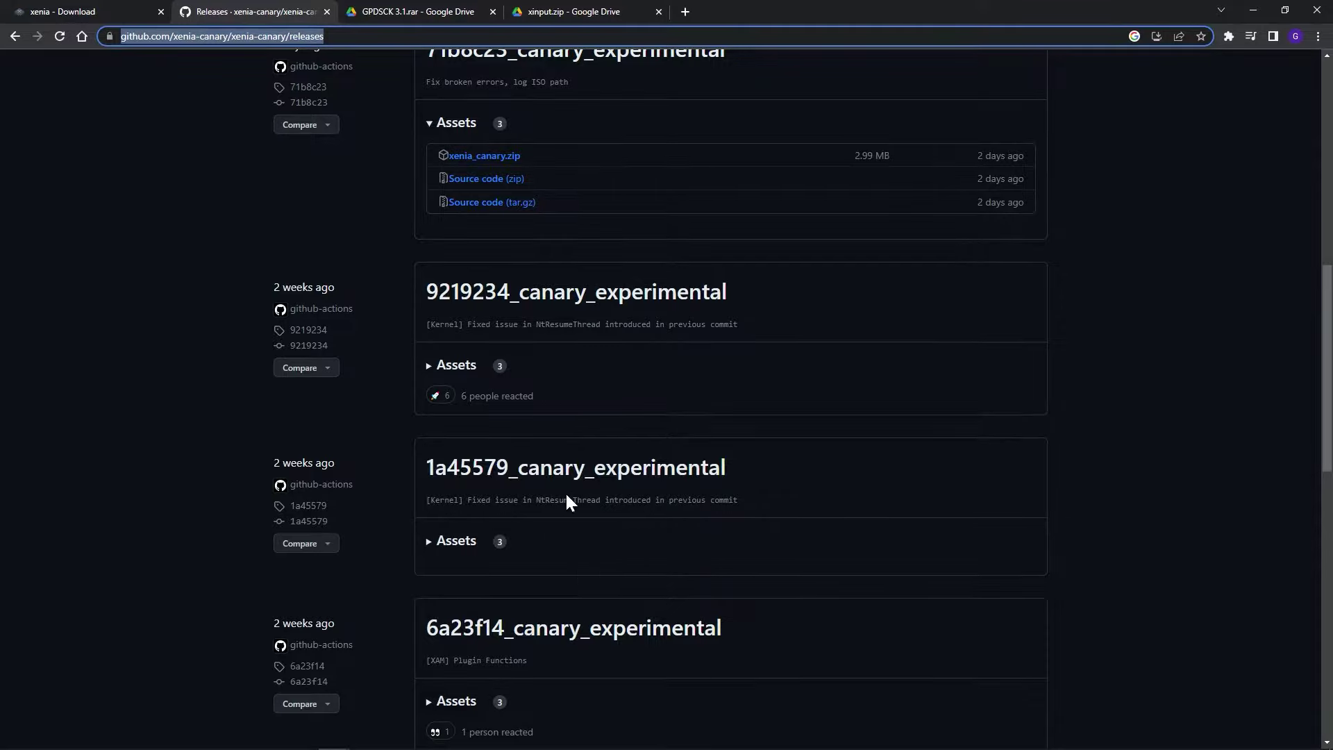
click(445, 371)
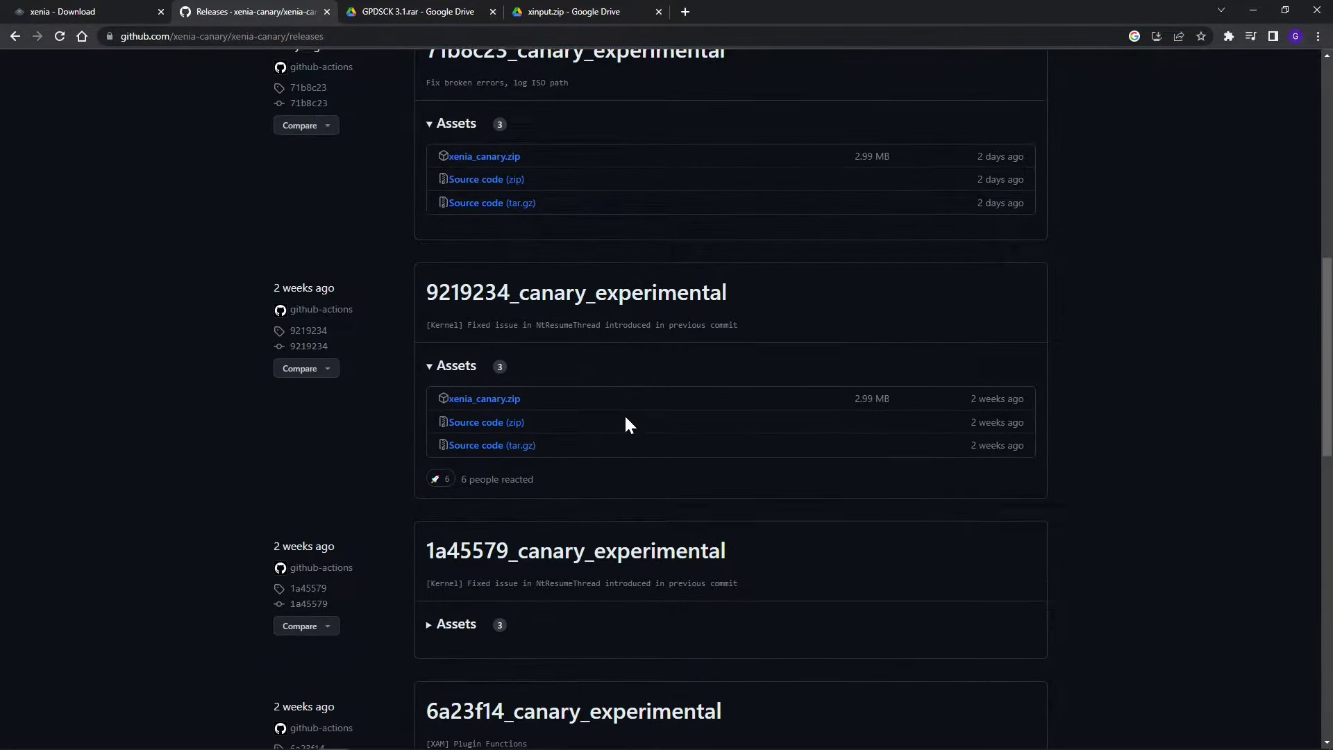
scroll(624, 422, up, 9)
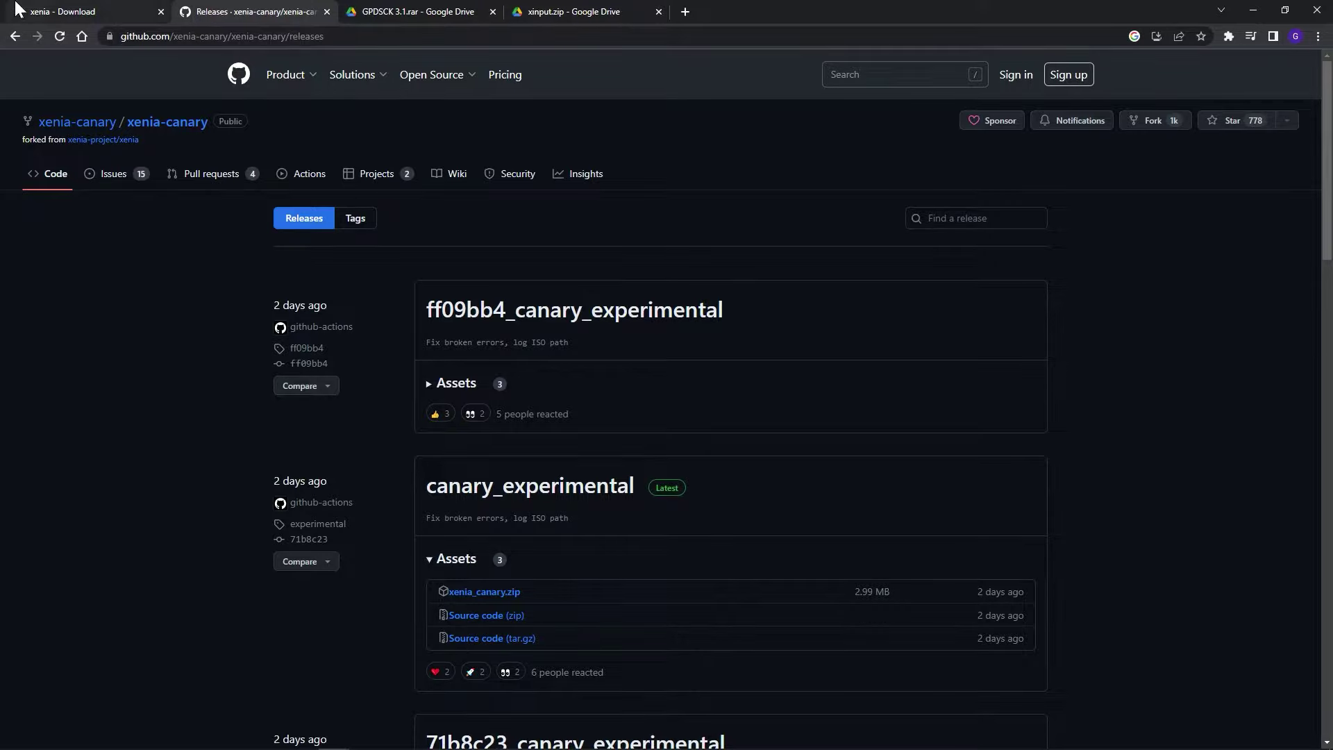
Download xenia_master.zip from xenia.jp, then GPDSCK 3.1.rar and xinput.zip from Google Drive
click(73, 11)
click(524, 152)
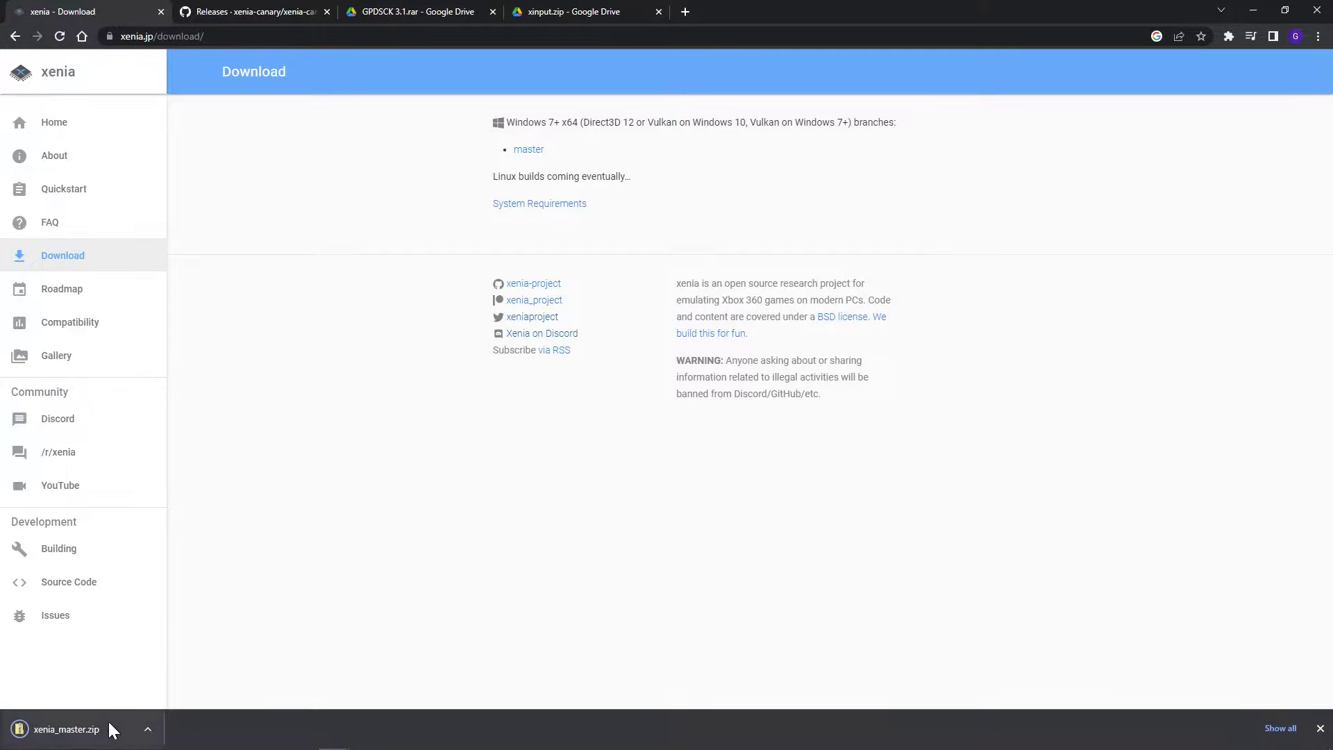
click(394, 11)
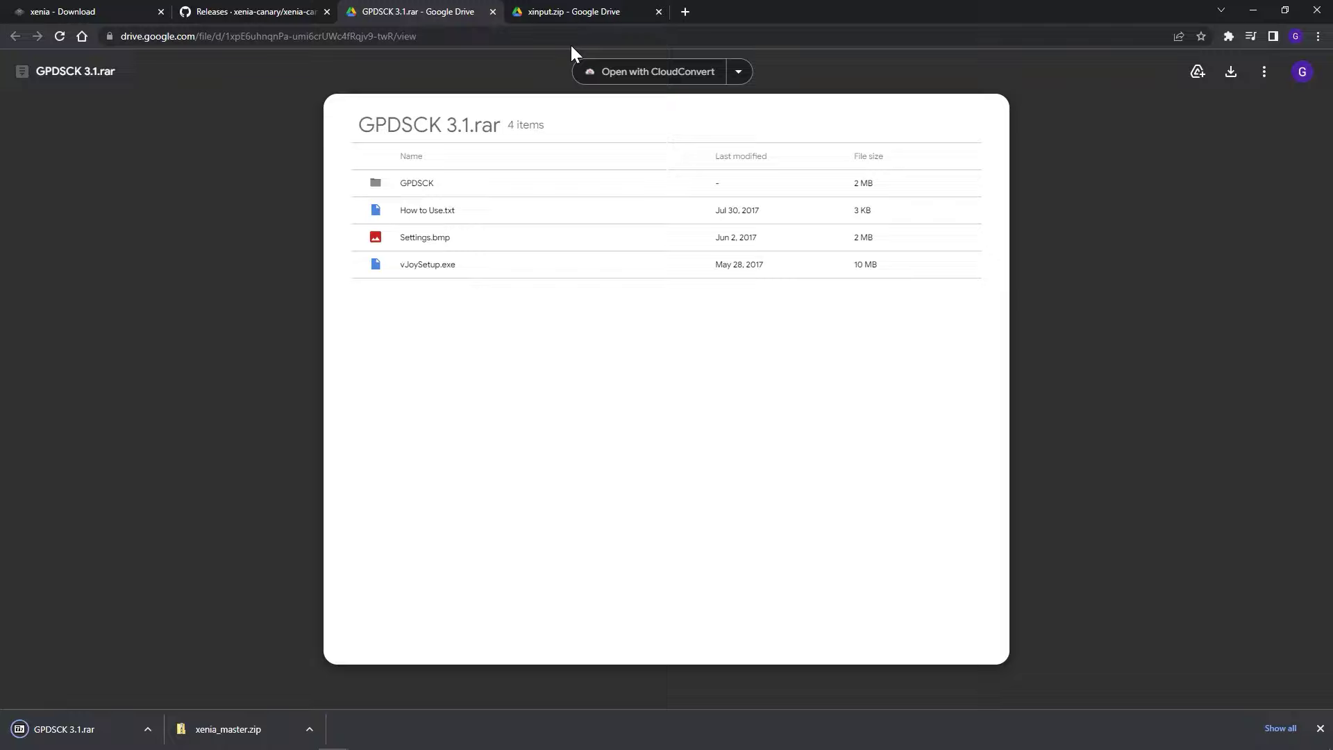
click(588, 12)
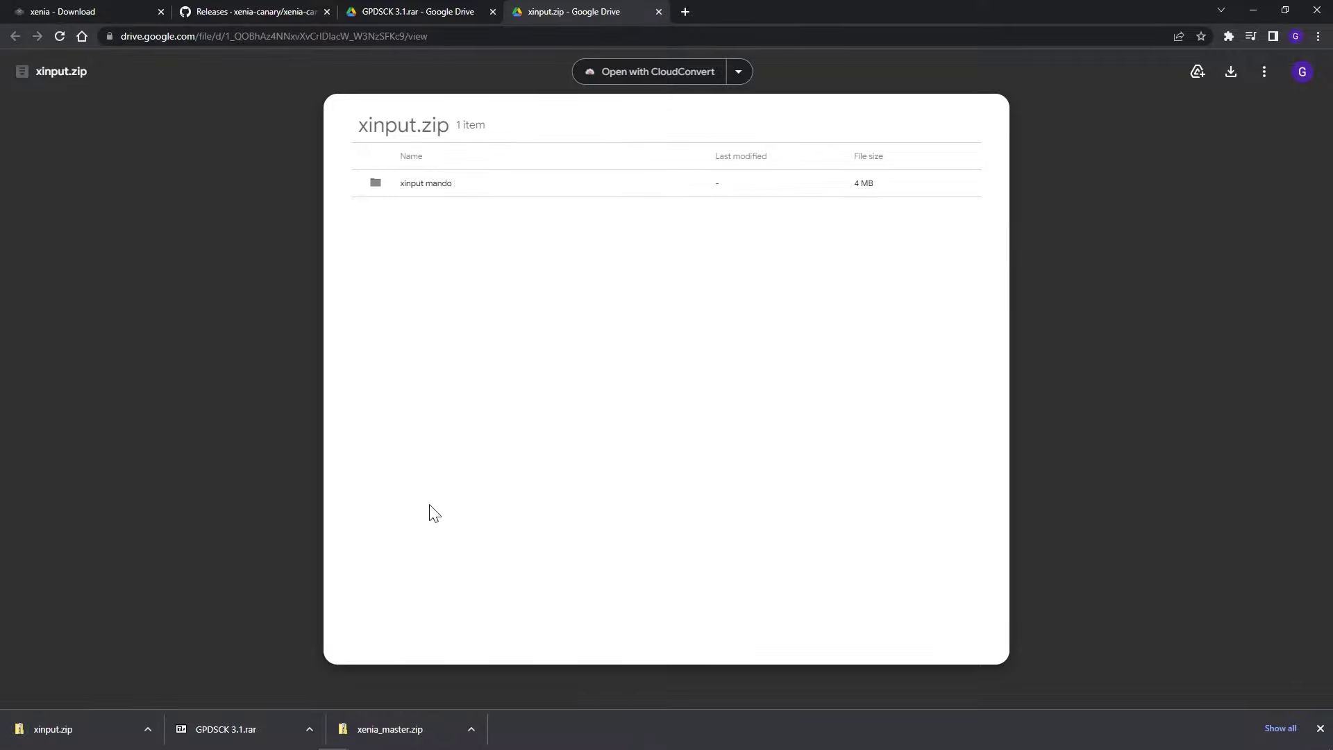
Copy all three files inside the downloaded xenia_master.zip archive
click(390, 730)
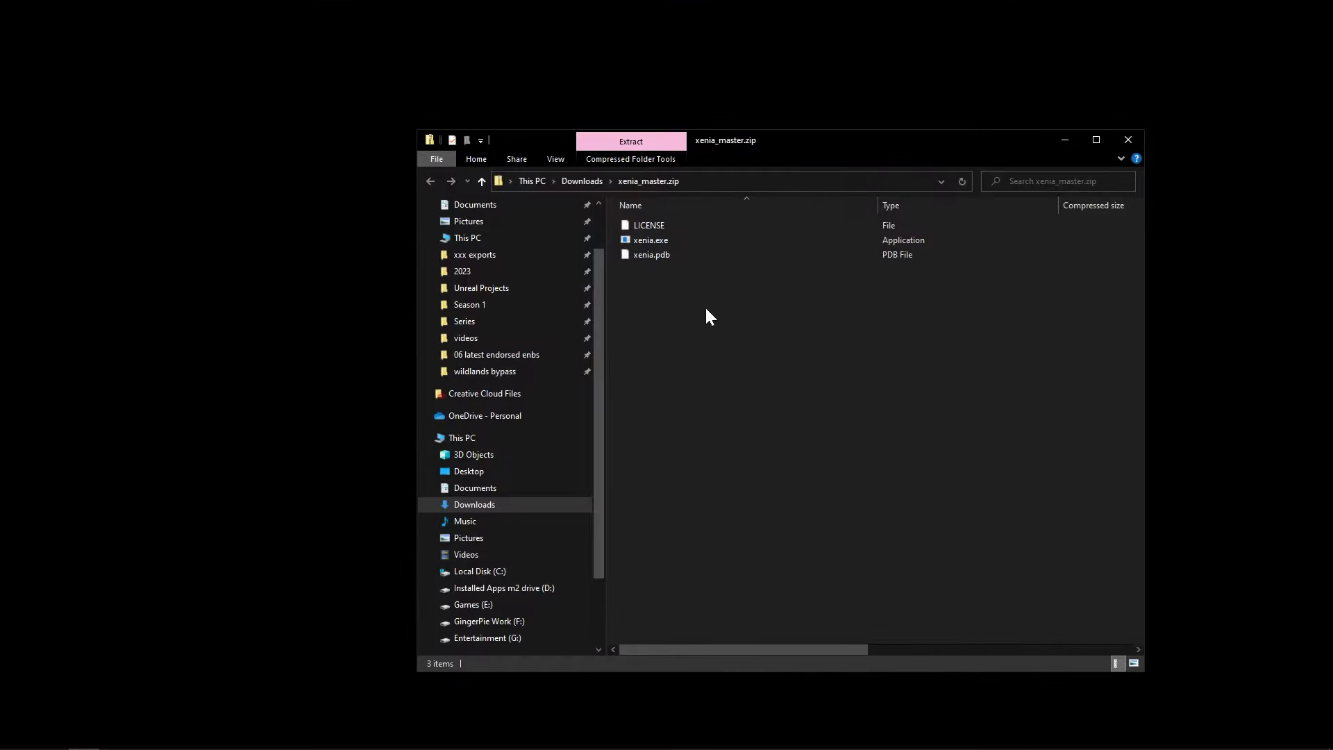
drag(705, 305, 645, 211)
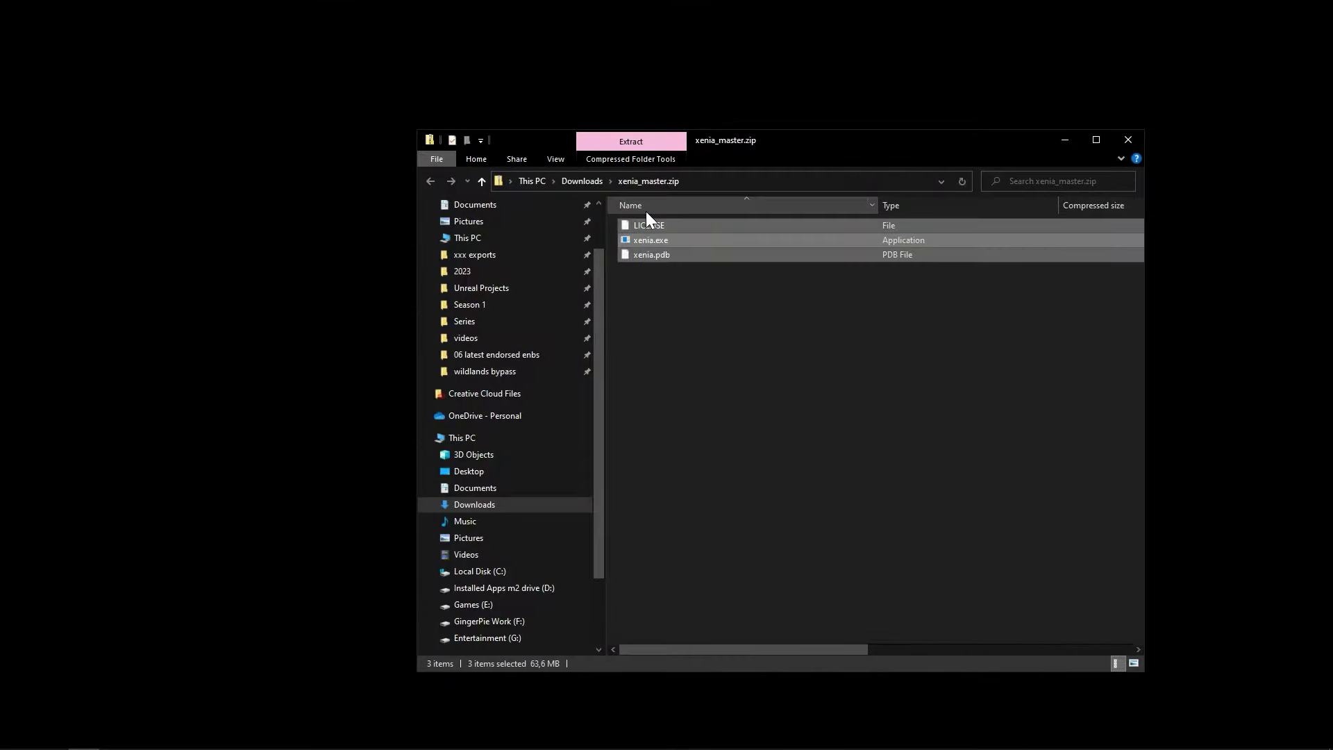
right_click(651, 236)
click(693, 282)
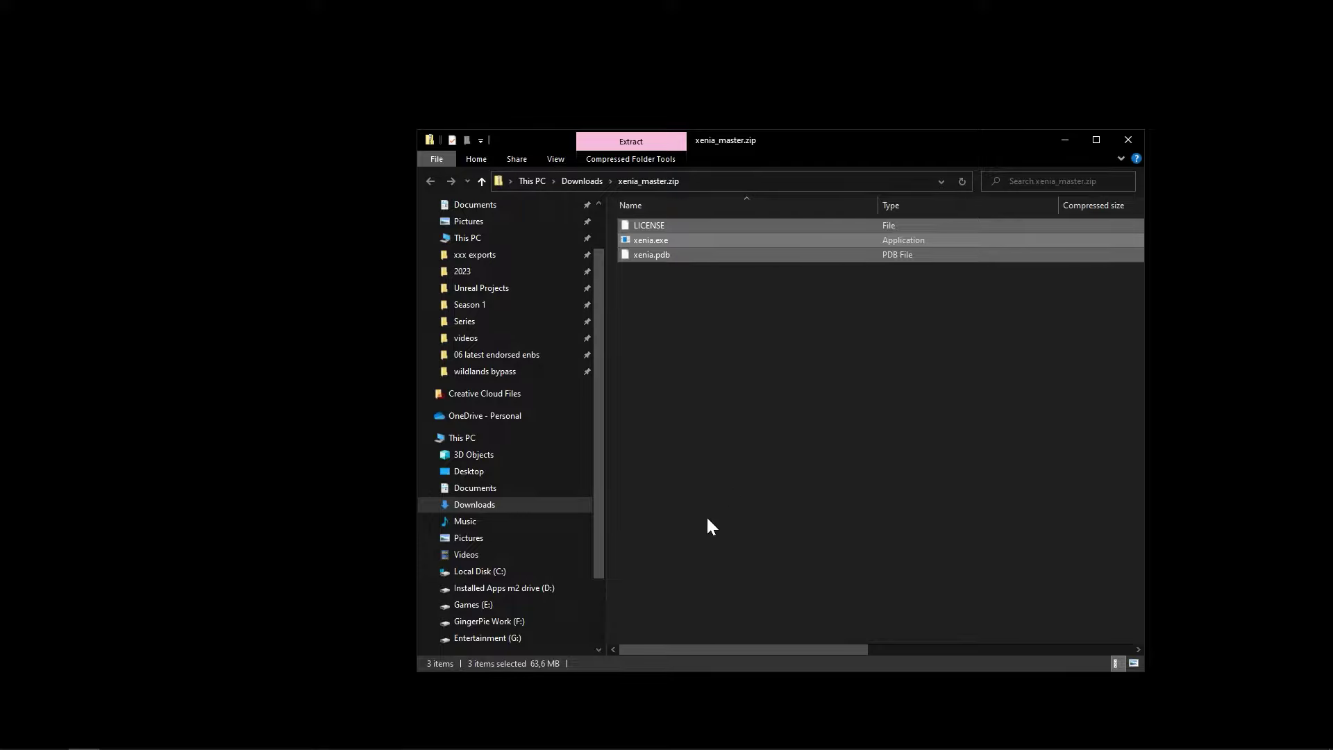
Navigate to the Xenia folder in Games (E:) › xxx mods
click(466, 605)
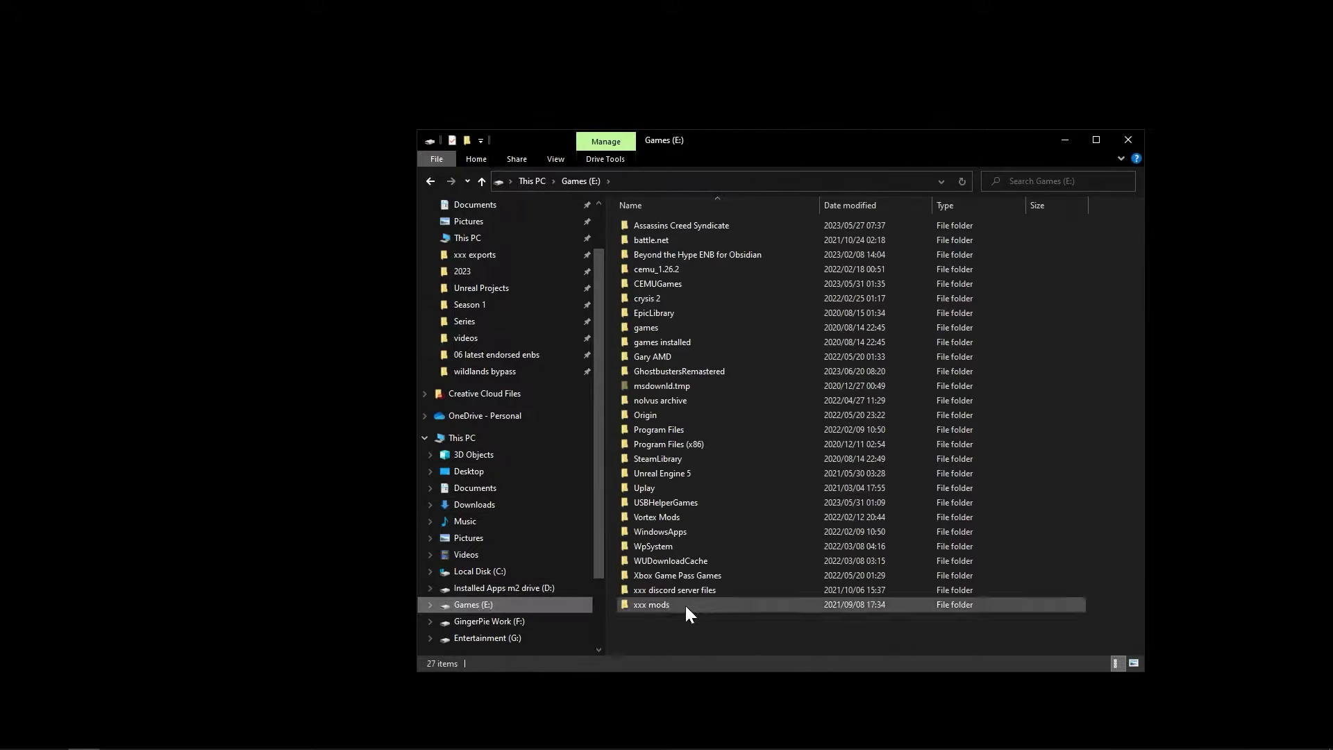
double_click(672, 606)
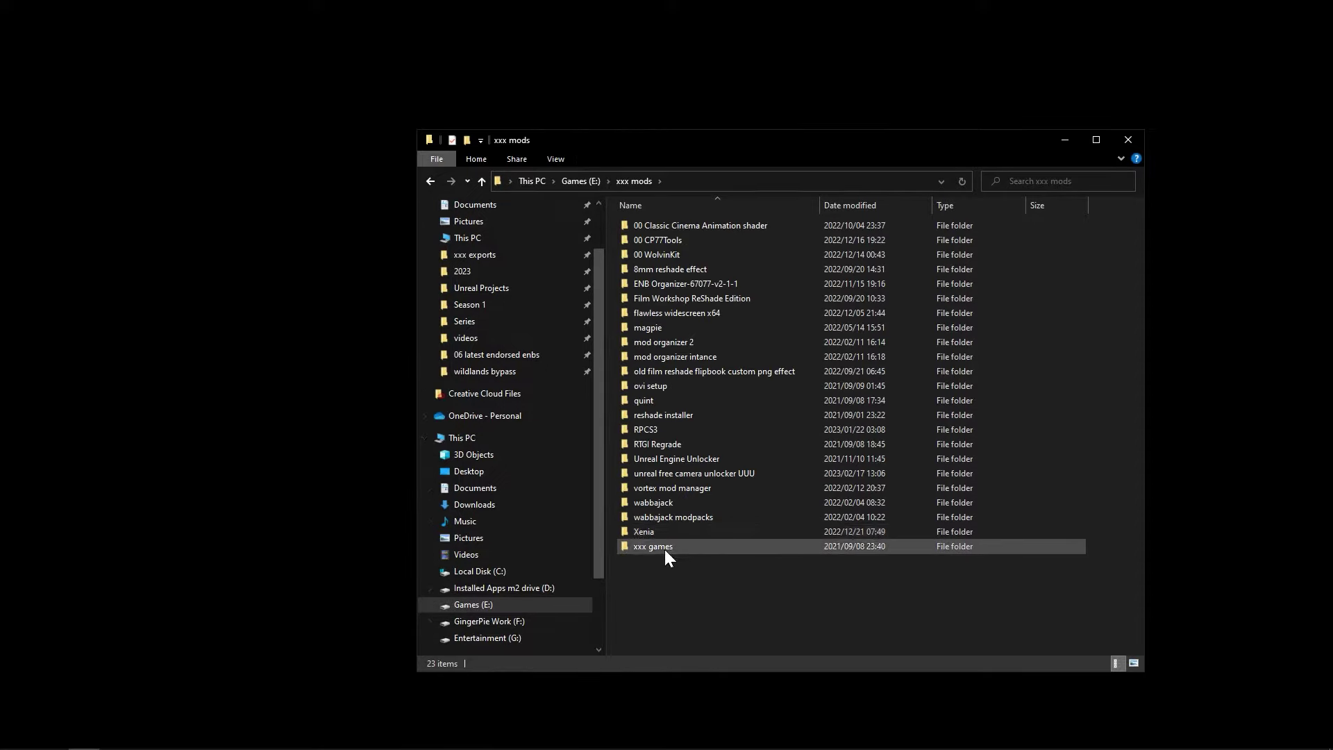
double_click(644, 532)
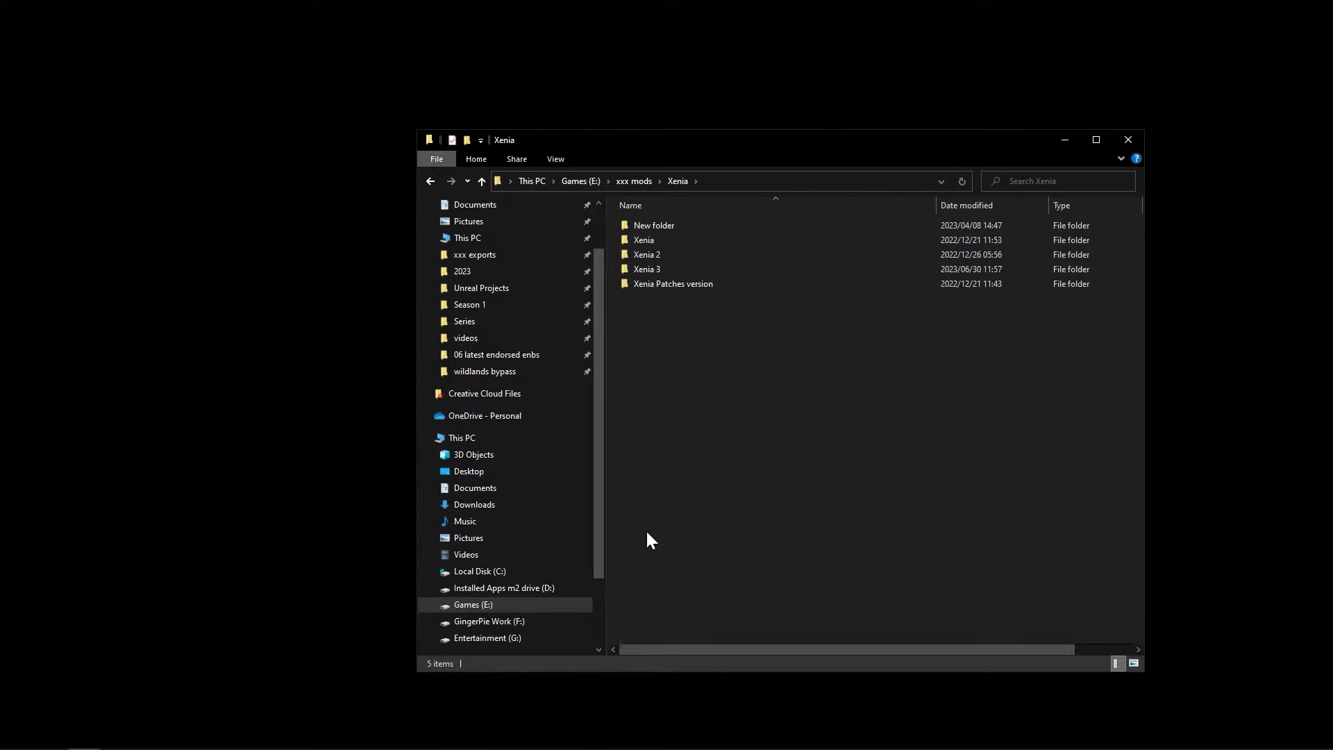
Create a new folder named Xenia 4 inside the Xenia folder
right_click(647, 322)
mouse_move(728, 472)
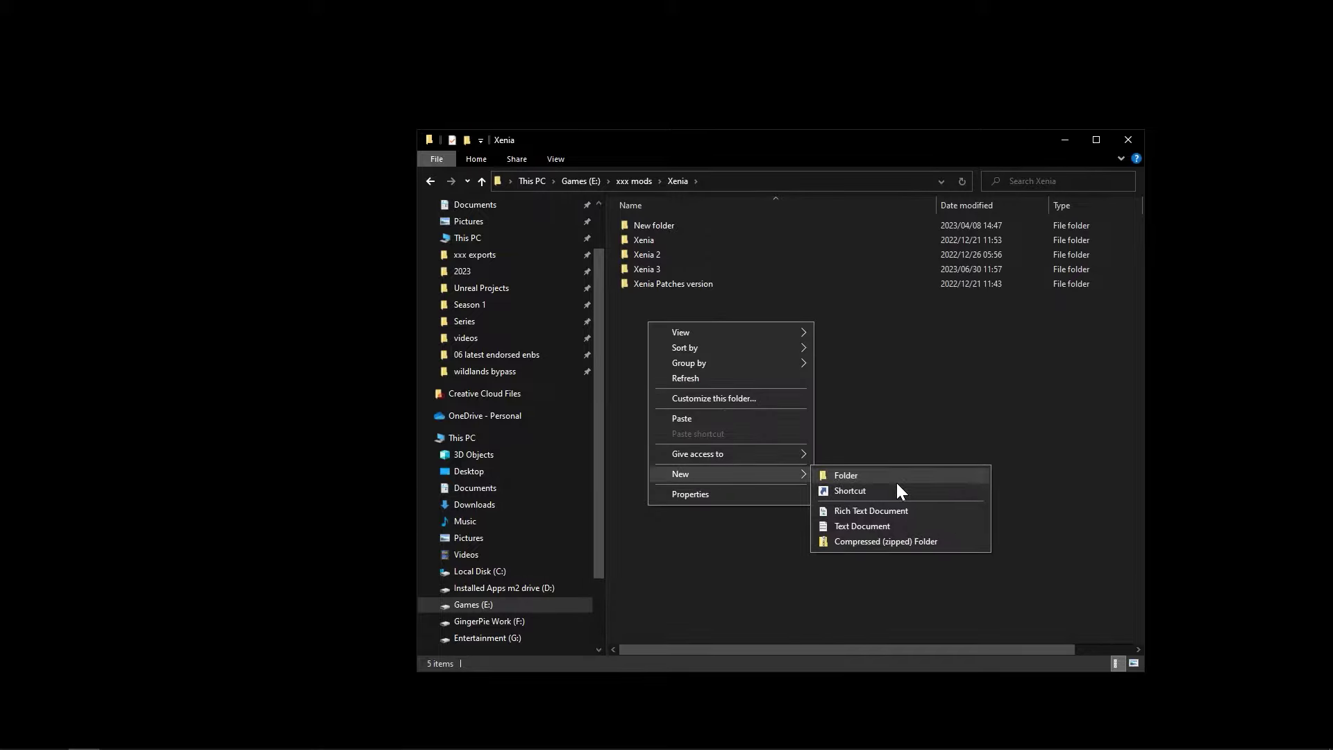
click(882, 469)
text(Xenia 4)
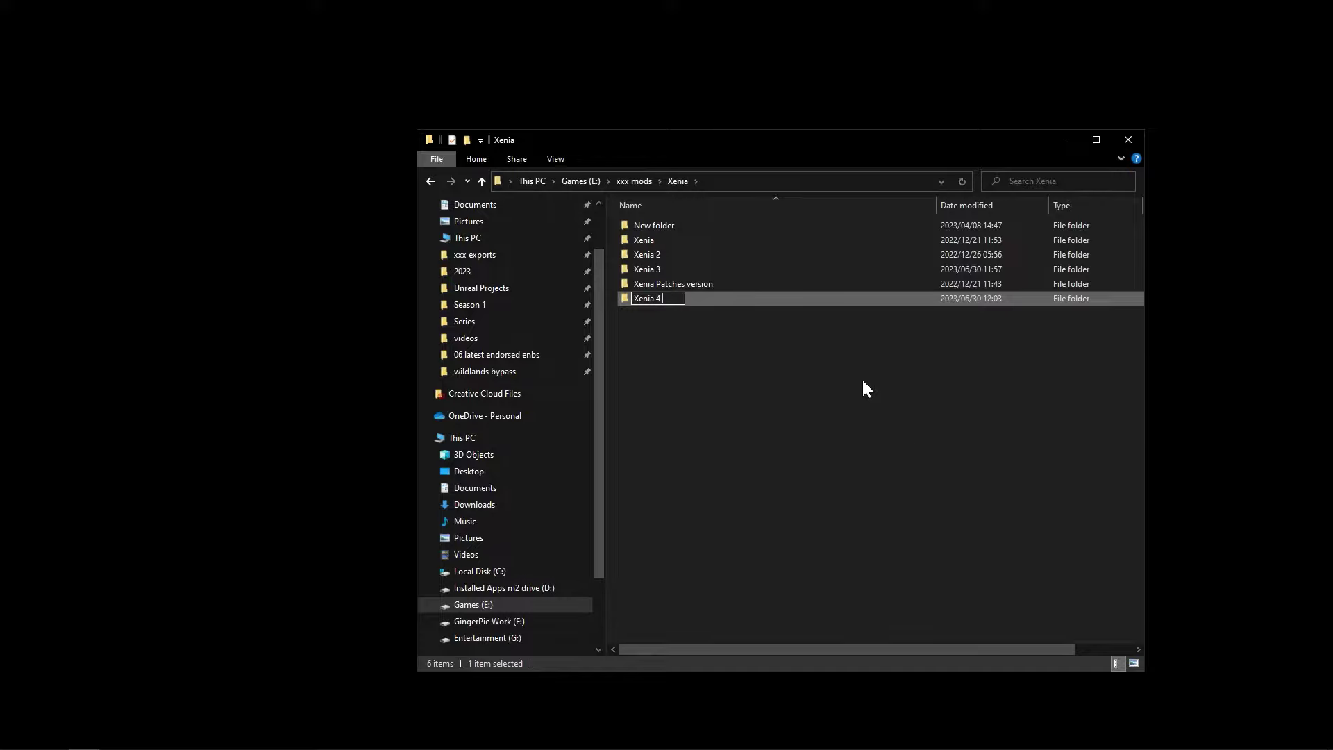
key(Return)
Paste the copied xenia.exe, xenia.pdb and LICENSE into Xenia 4
double_click(647, 297)
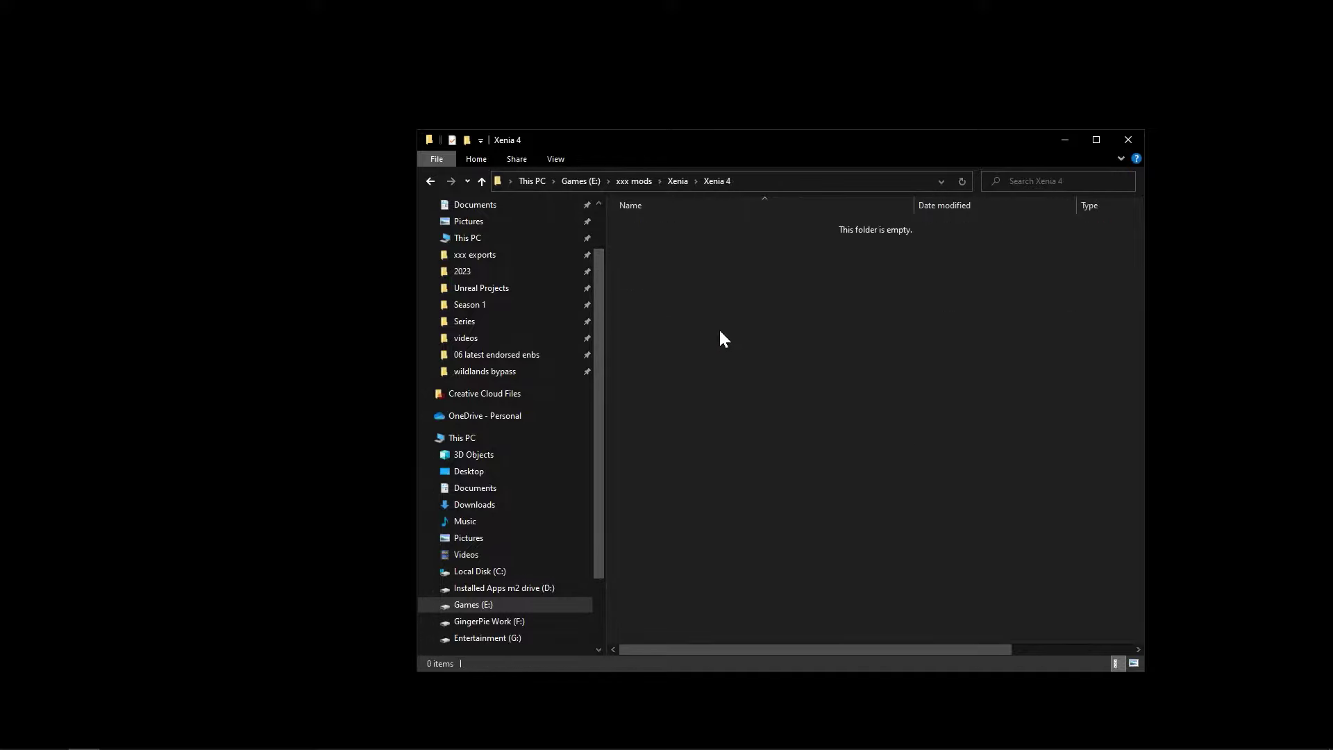
right_click(718, 328)
click(787, 426)
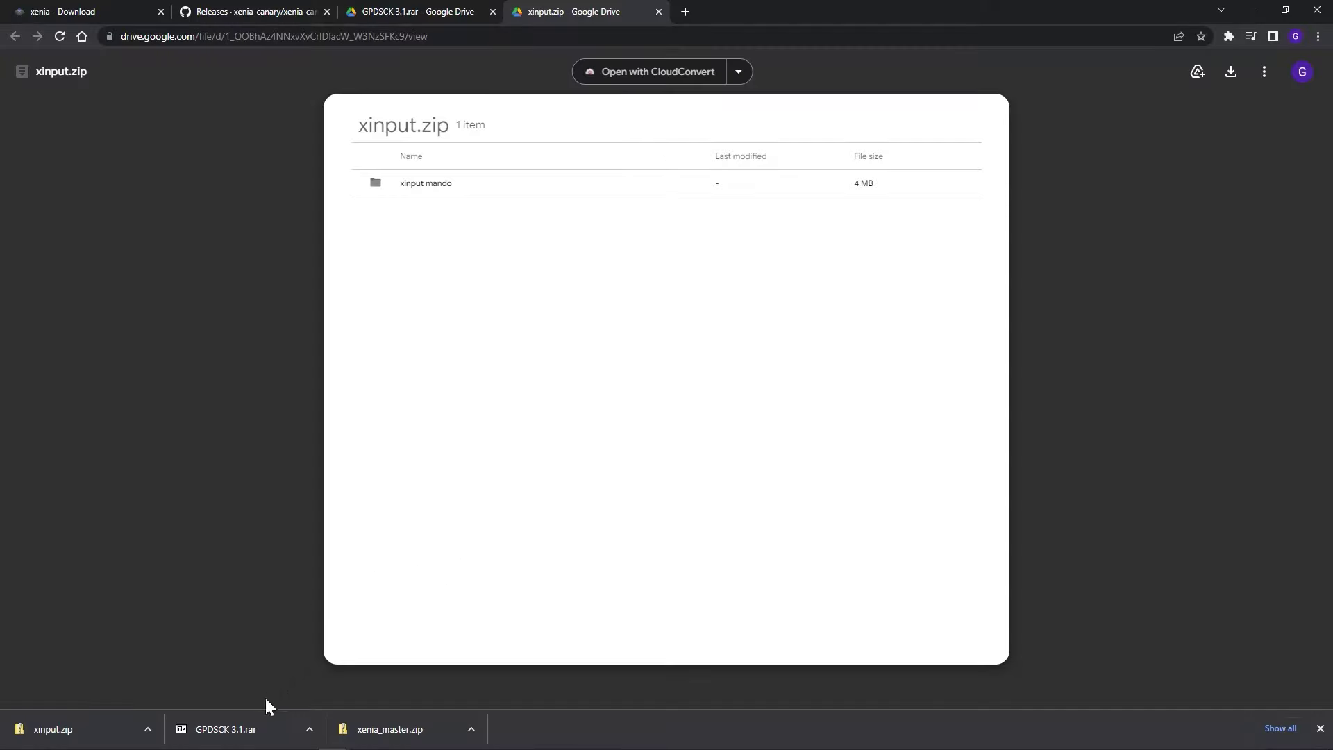
Copy the seven x360ce and xinput files from the xinput mando folder in xinput.zip
click(108, 734)
double_click(680, 262)
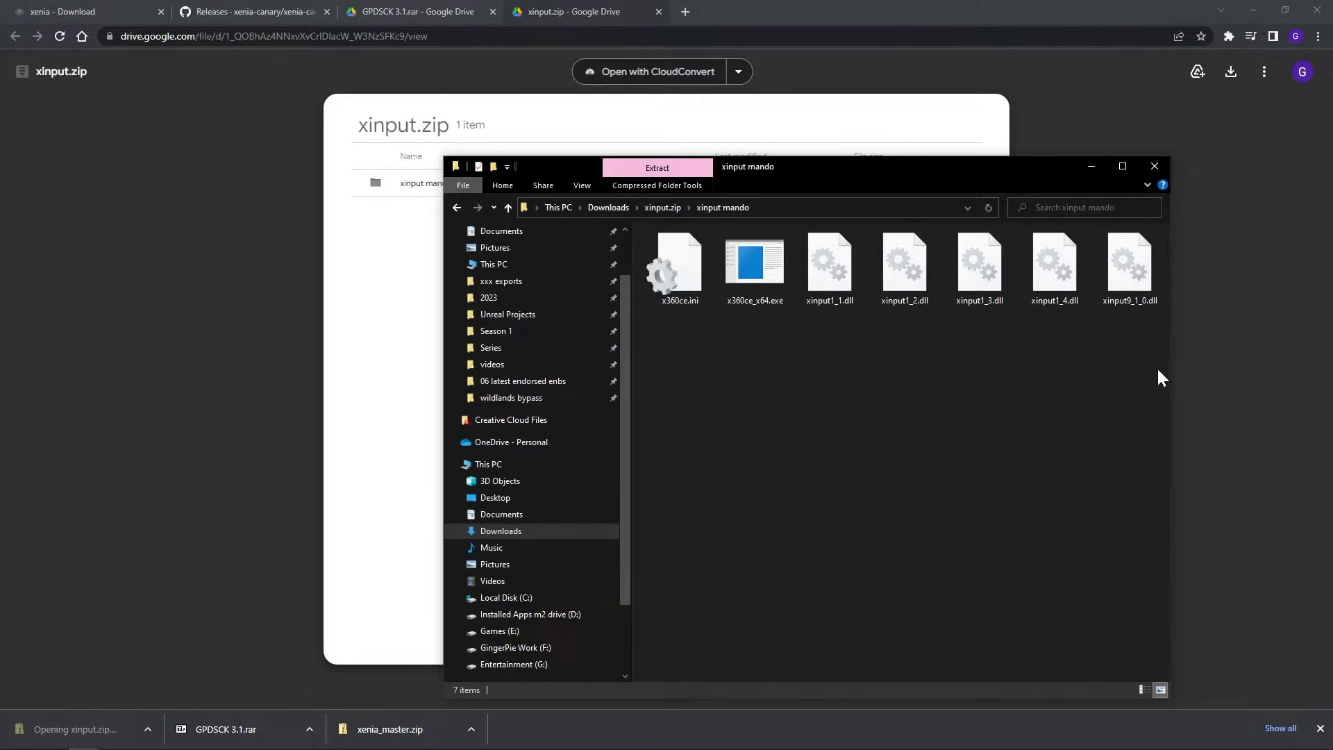
drag(1152, 364, 576, 218)
right_click(692, 259)
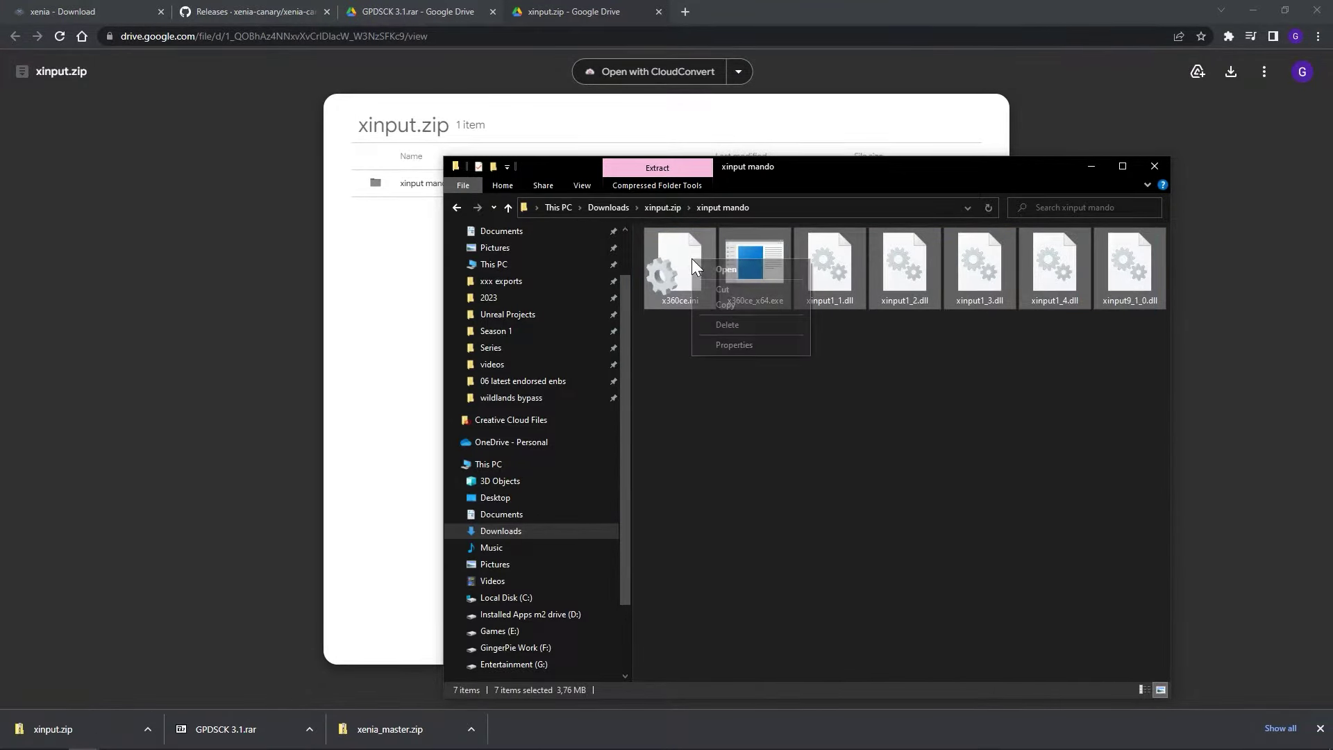
click(747, 306)
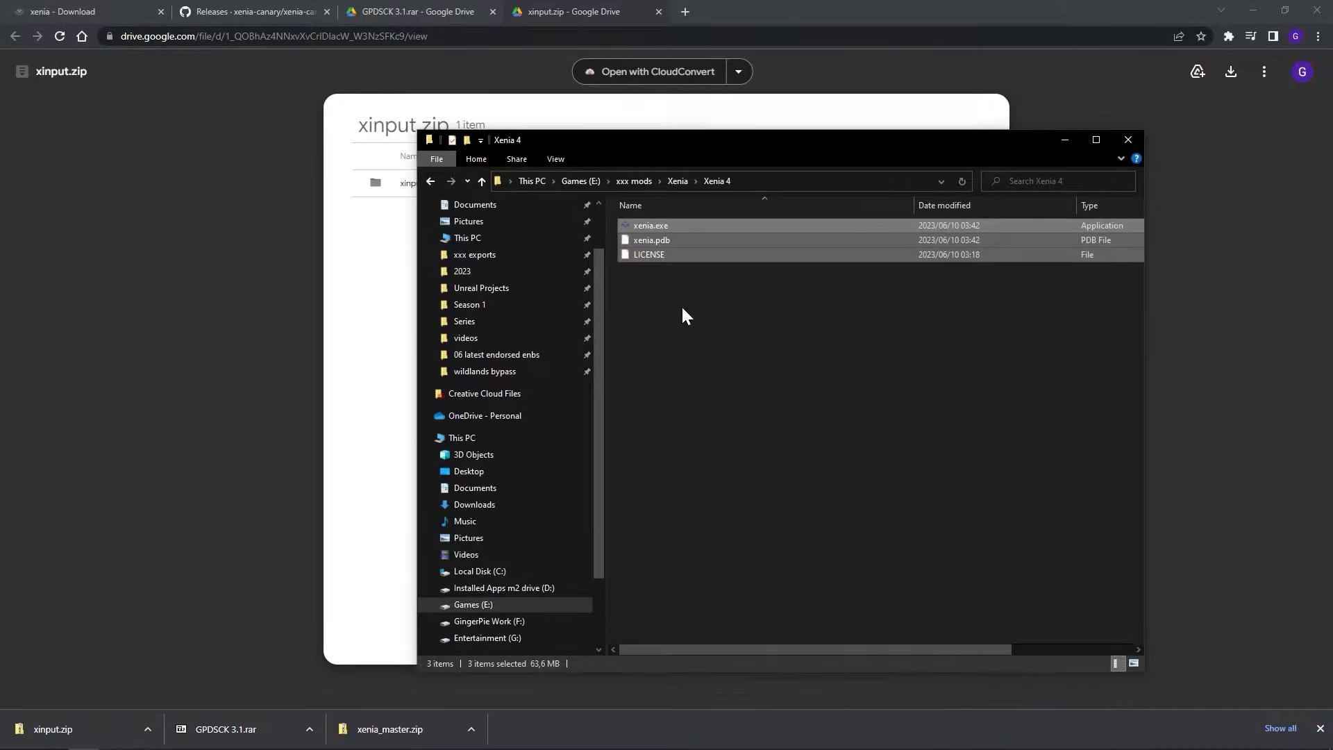
Paste the seven files into Xenia 4, bringing it to 10 items
right_click(728, 347)
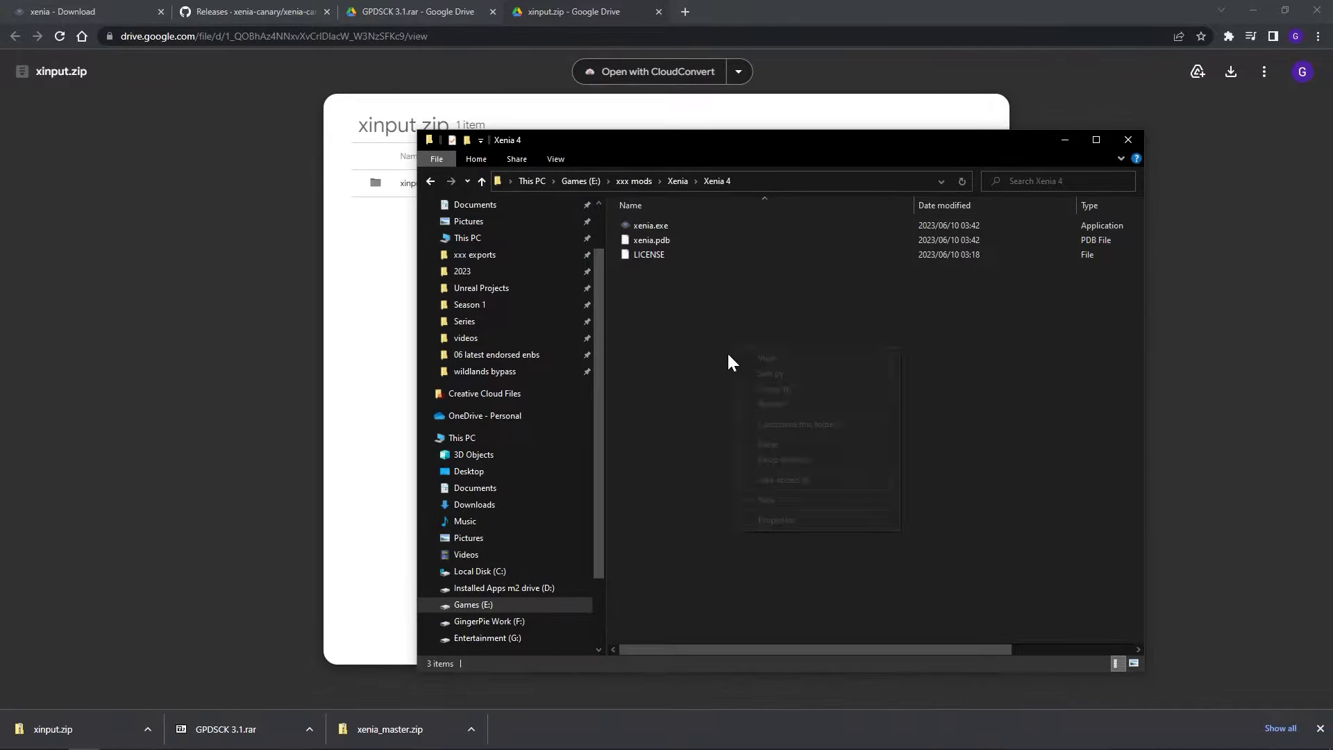
click(793, 444)
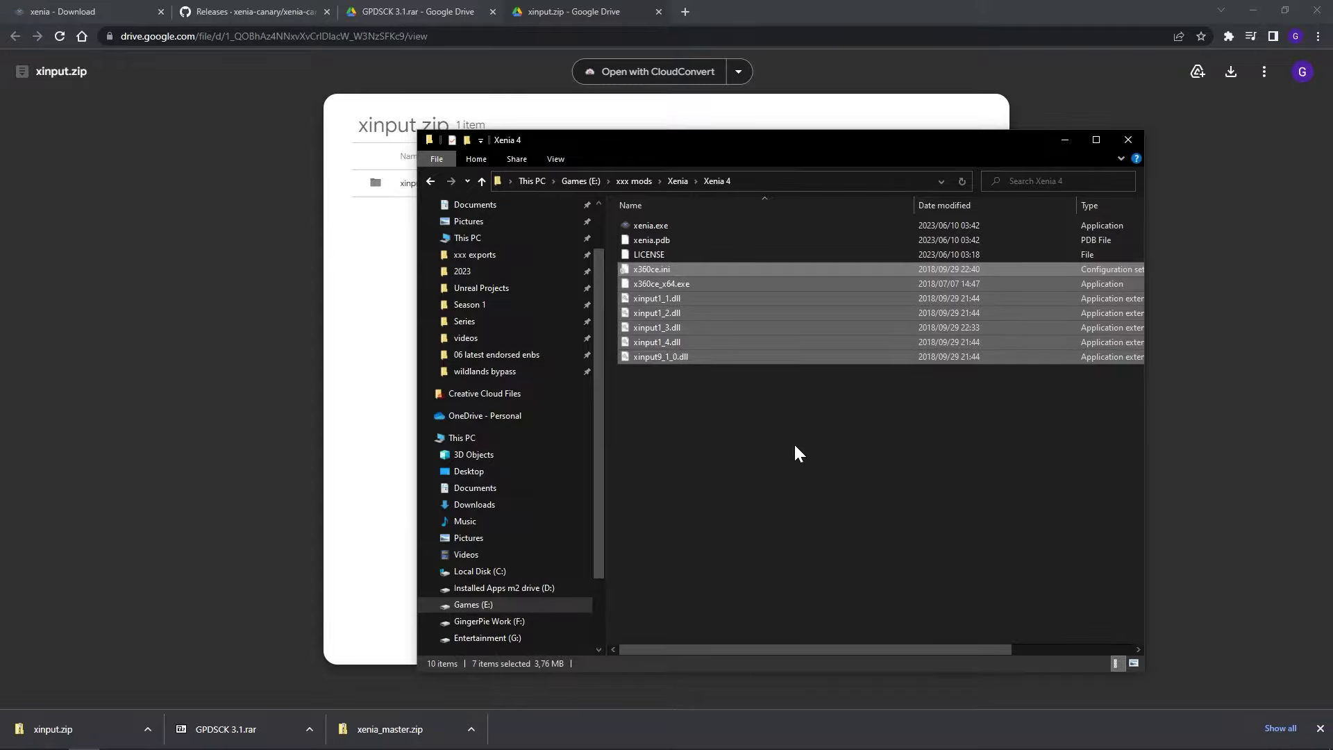
click(795, 447)
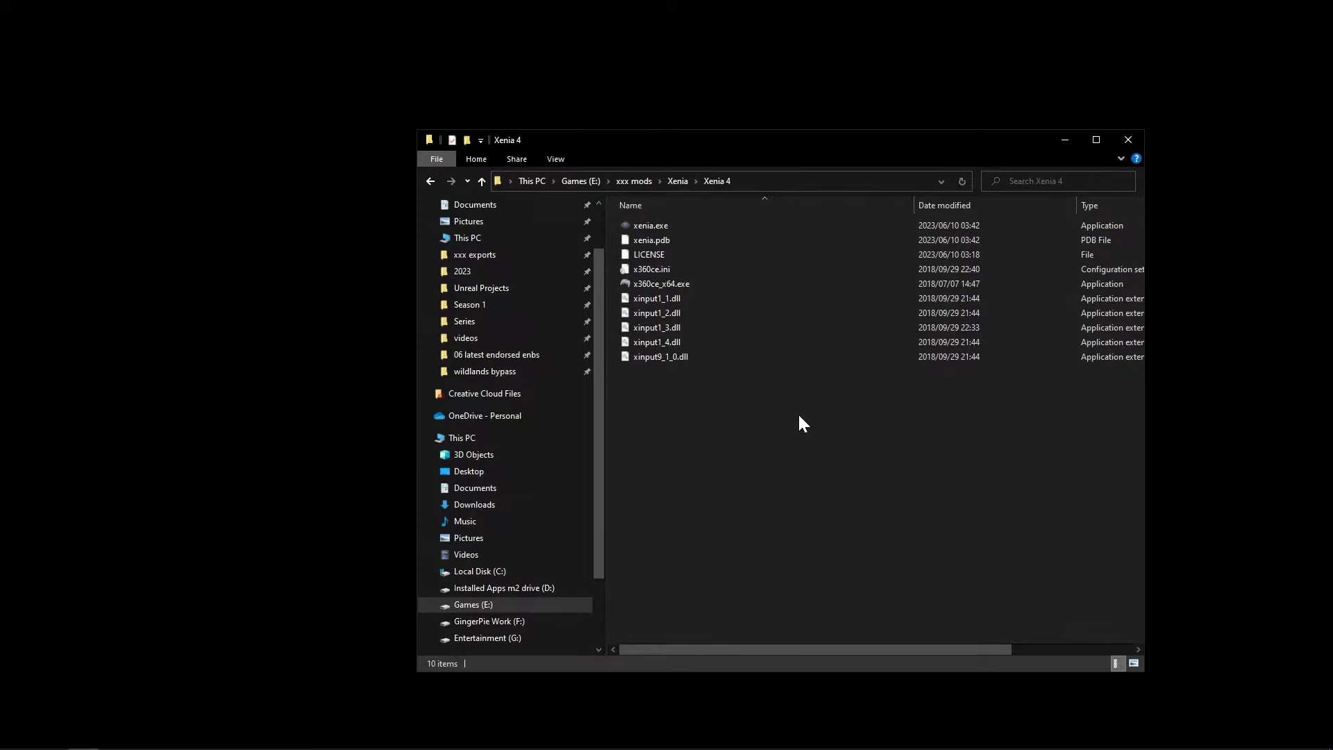
Select the GPDSCK folder and vJoySetup.exe in the GPDSCK 3.1.rar archive in 7-Zip
click(1107, 735)
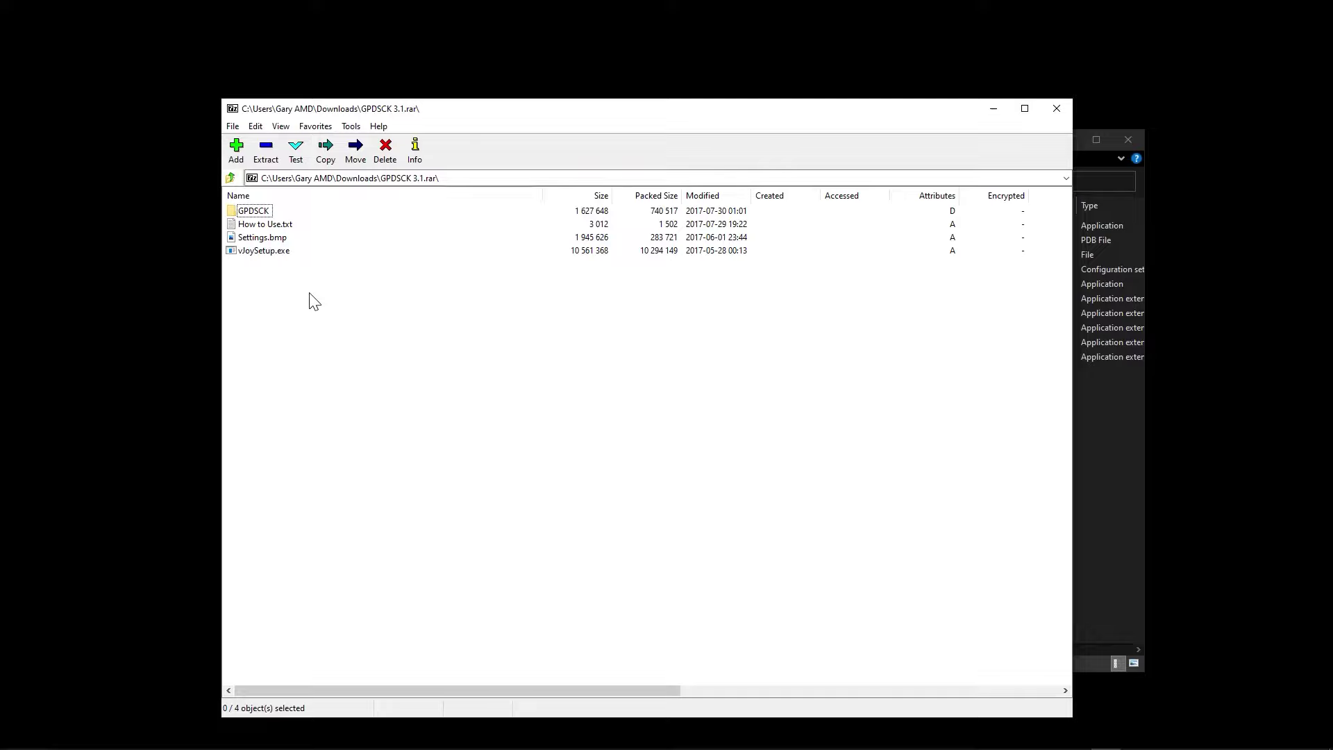
click(272, 253)
ctrl+click(258, 211)
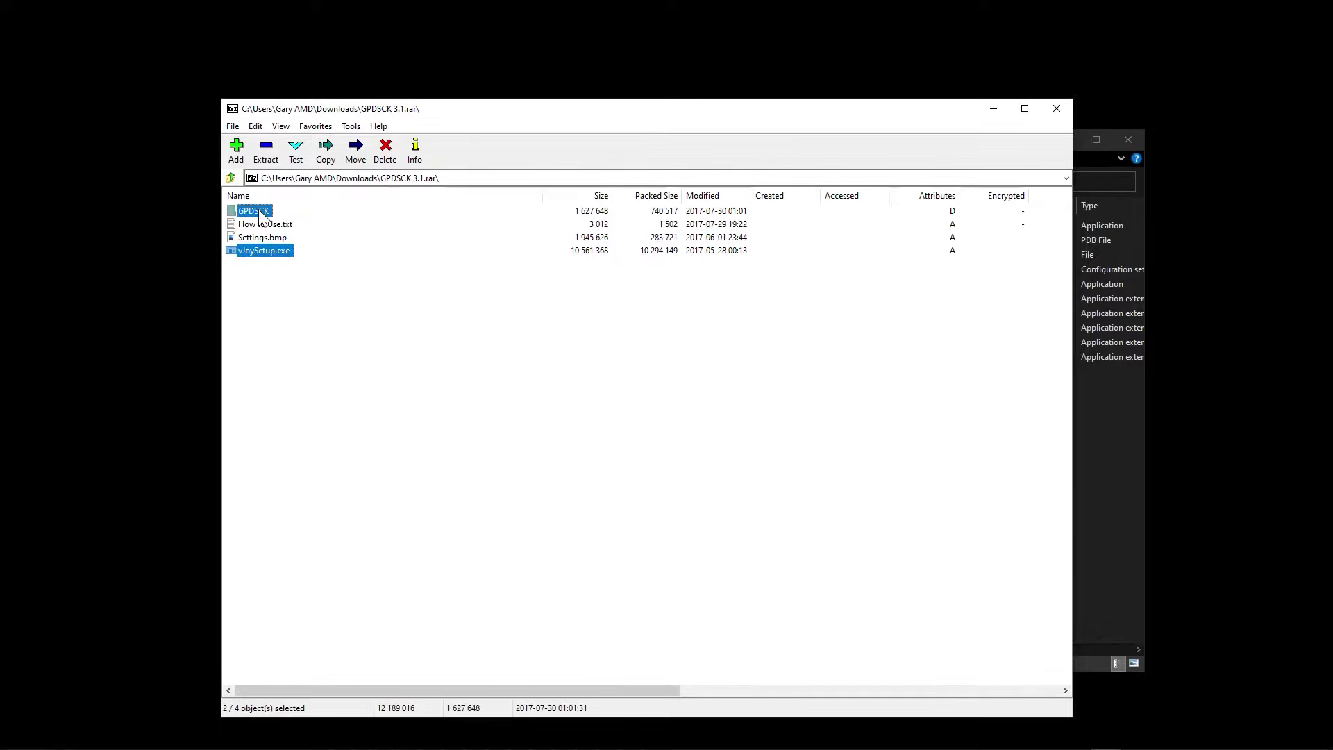
right_click(247, 212)
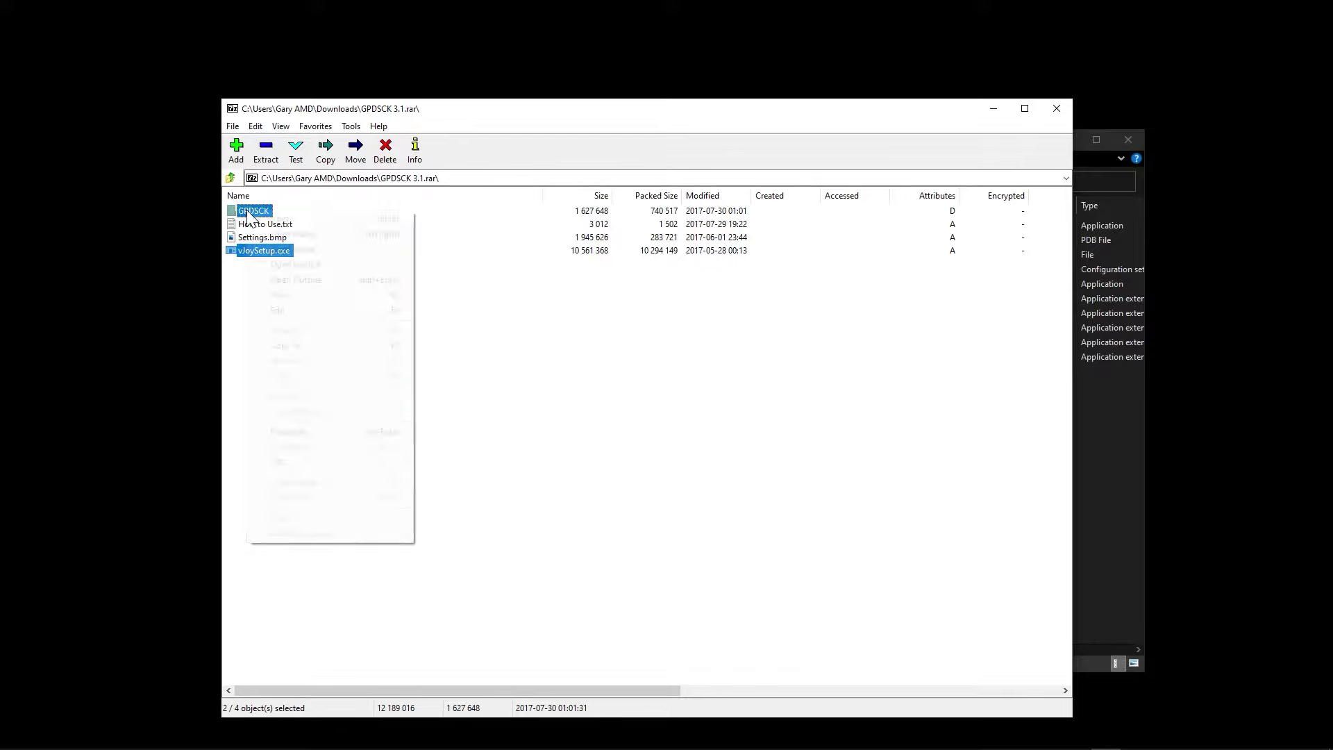
click(463, 109)
Drag GPDSCK and vJoySetup.exe into Xenia 4, bringing it to 12 items
drag(463, 115, 1093, 139)
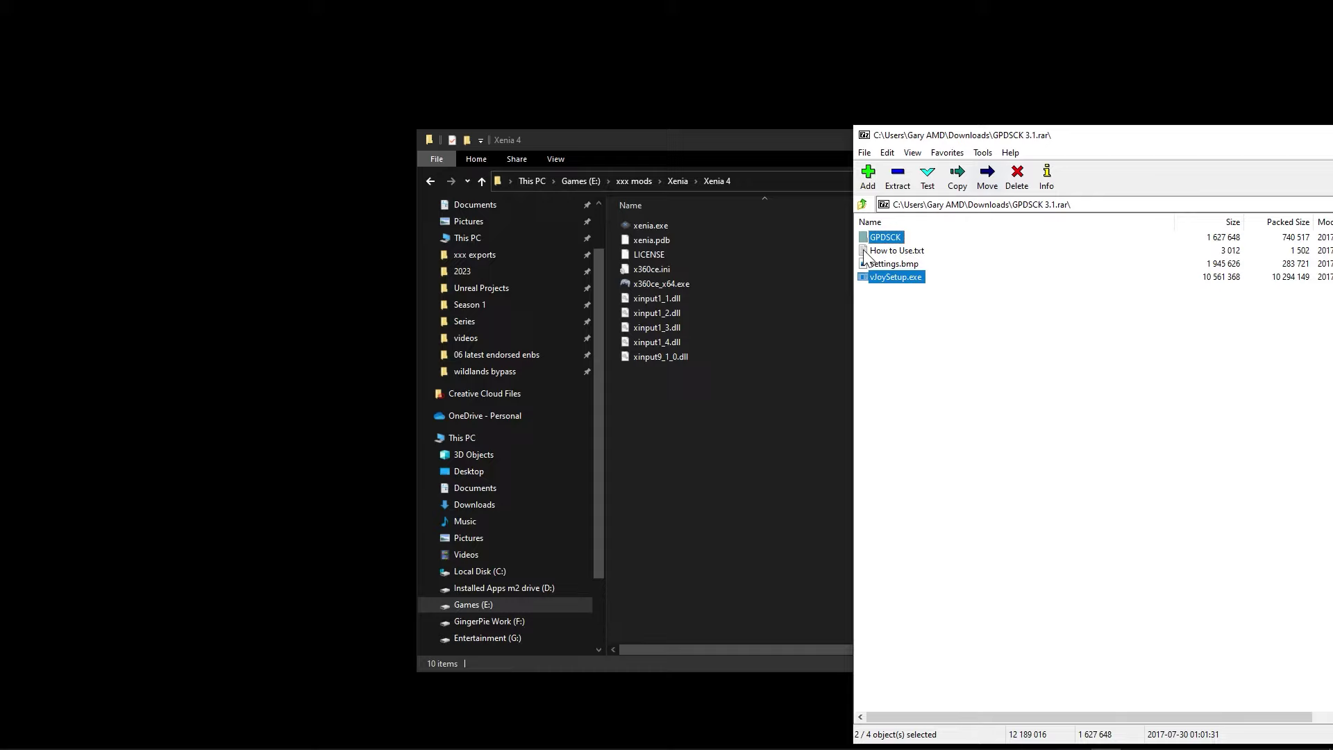
drag(865, 257, 675, 406)
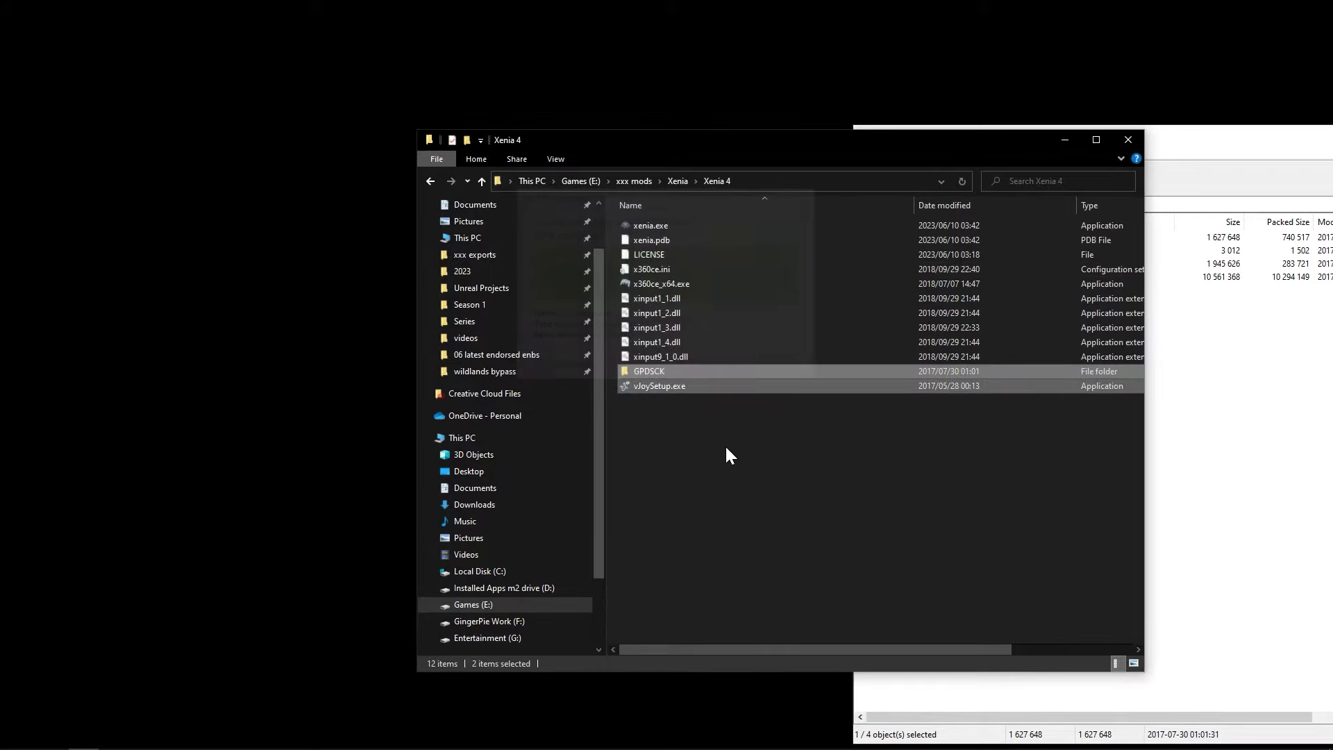
click(654, 384)
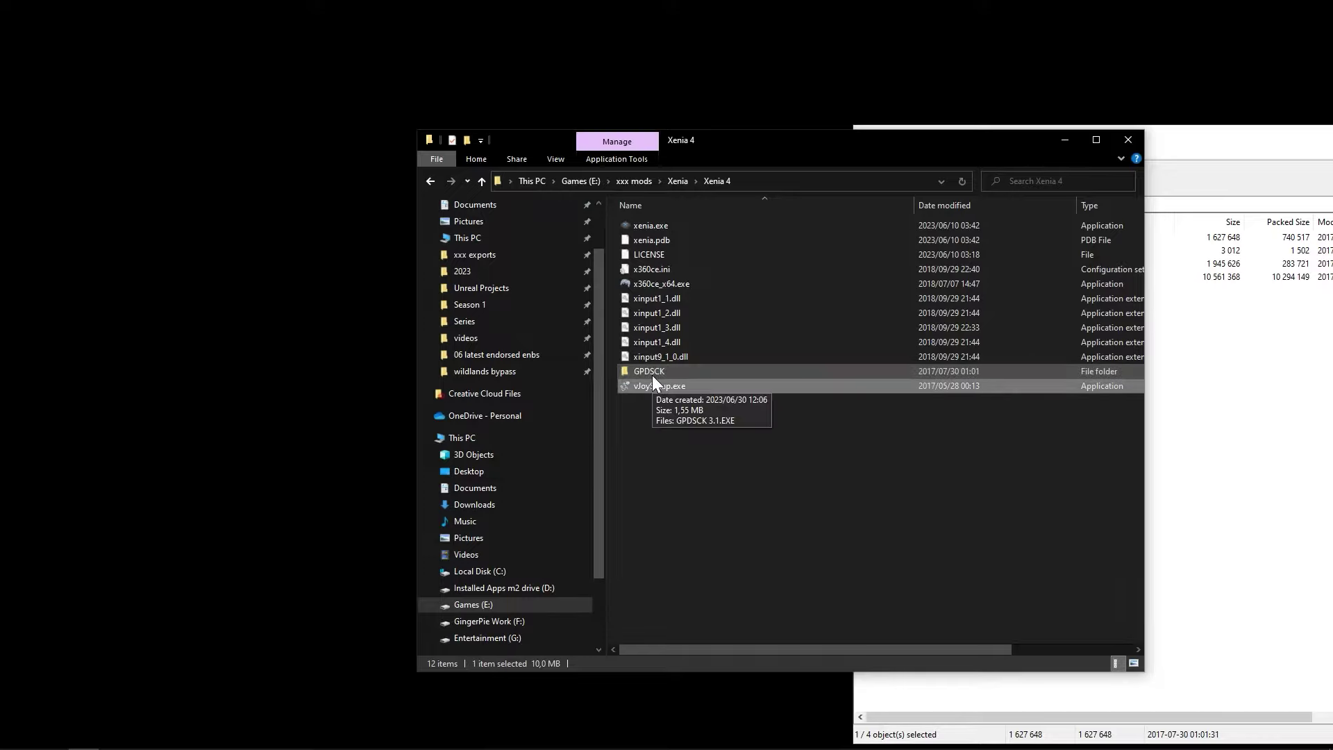
double_click(648, 227)
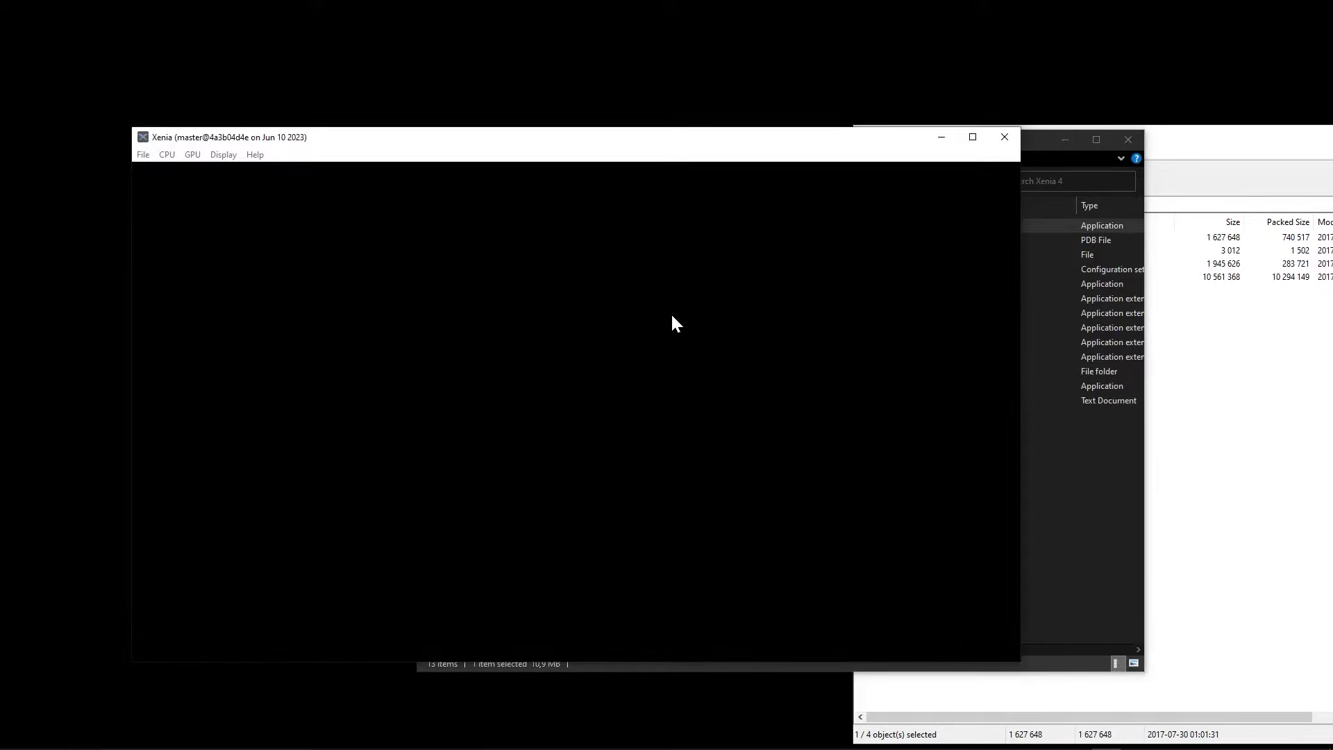
click(1003, 139)
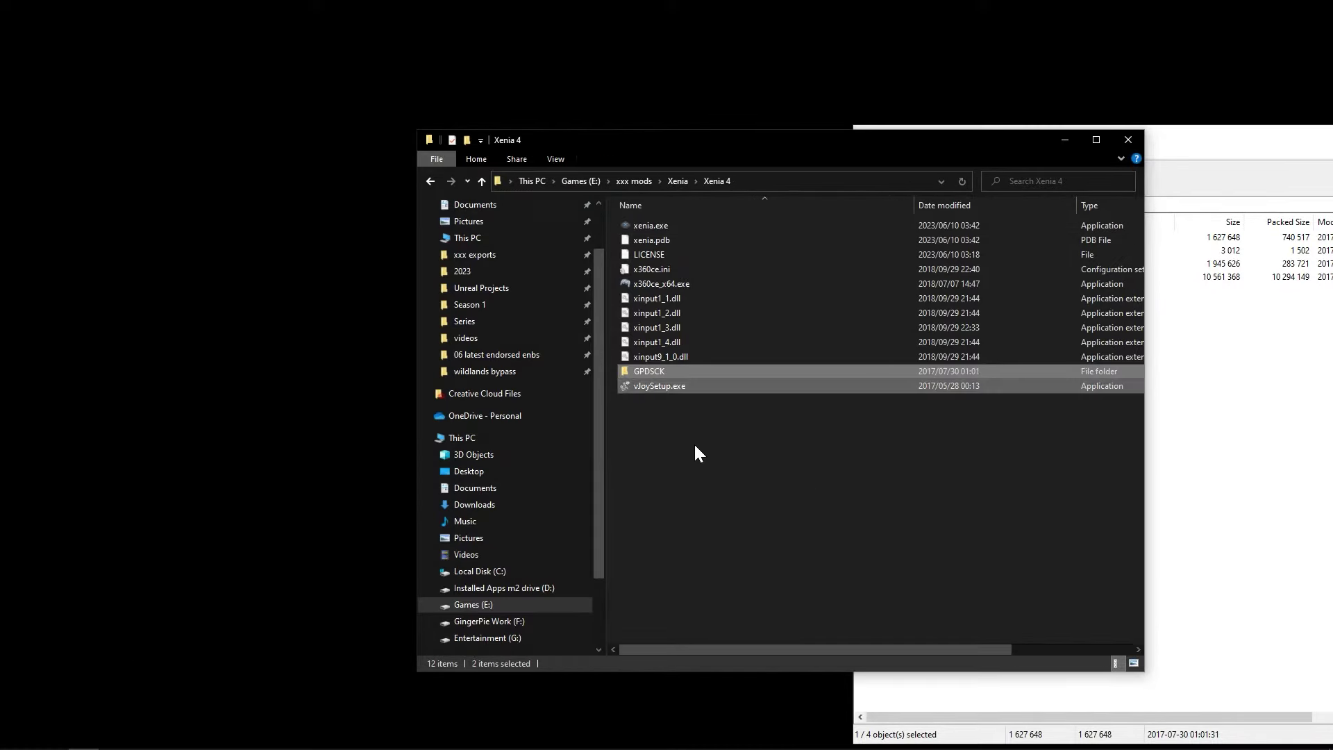
Run vJoySetup.exe and install vJoy Device Driver 2.1.8.38 with all components
double_click(644, 386)
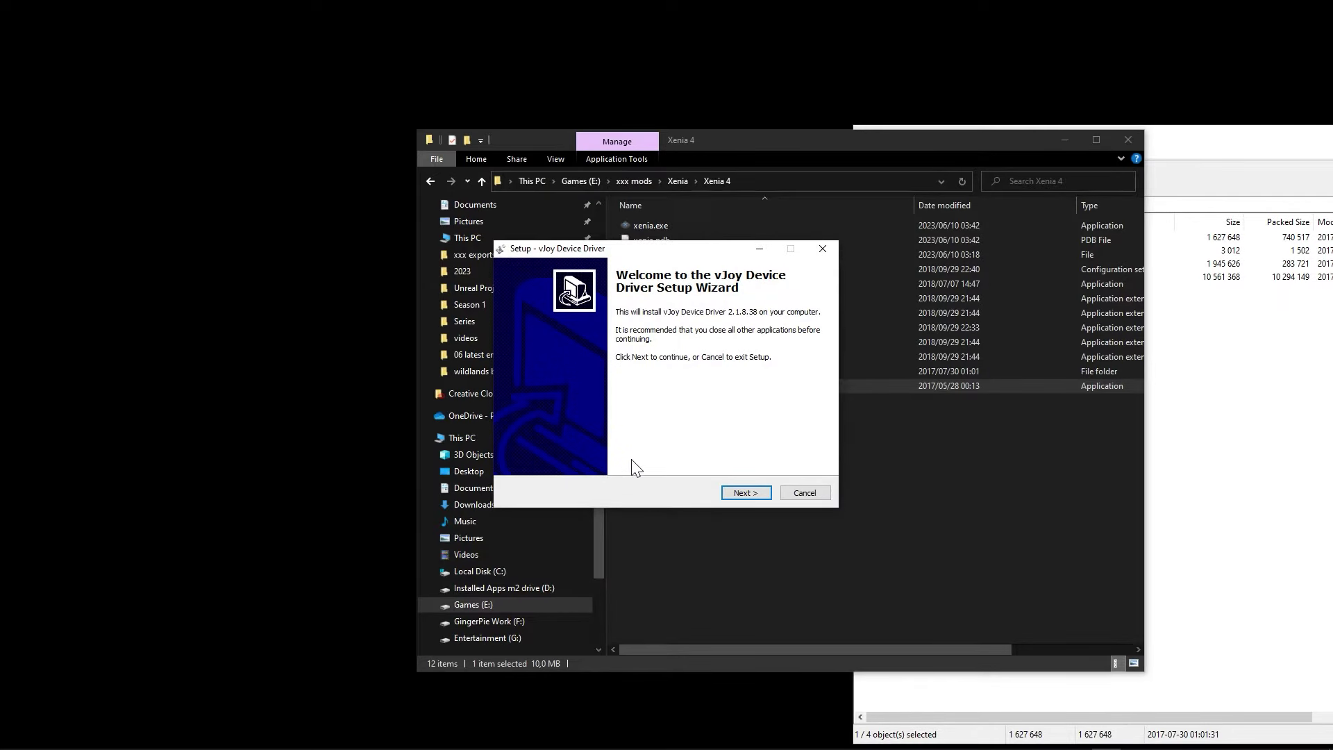
click(745, 493)
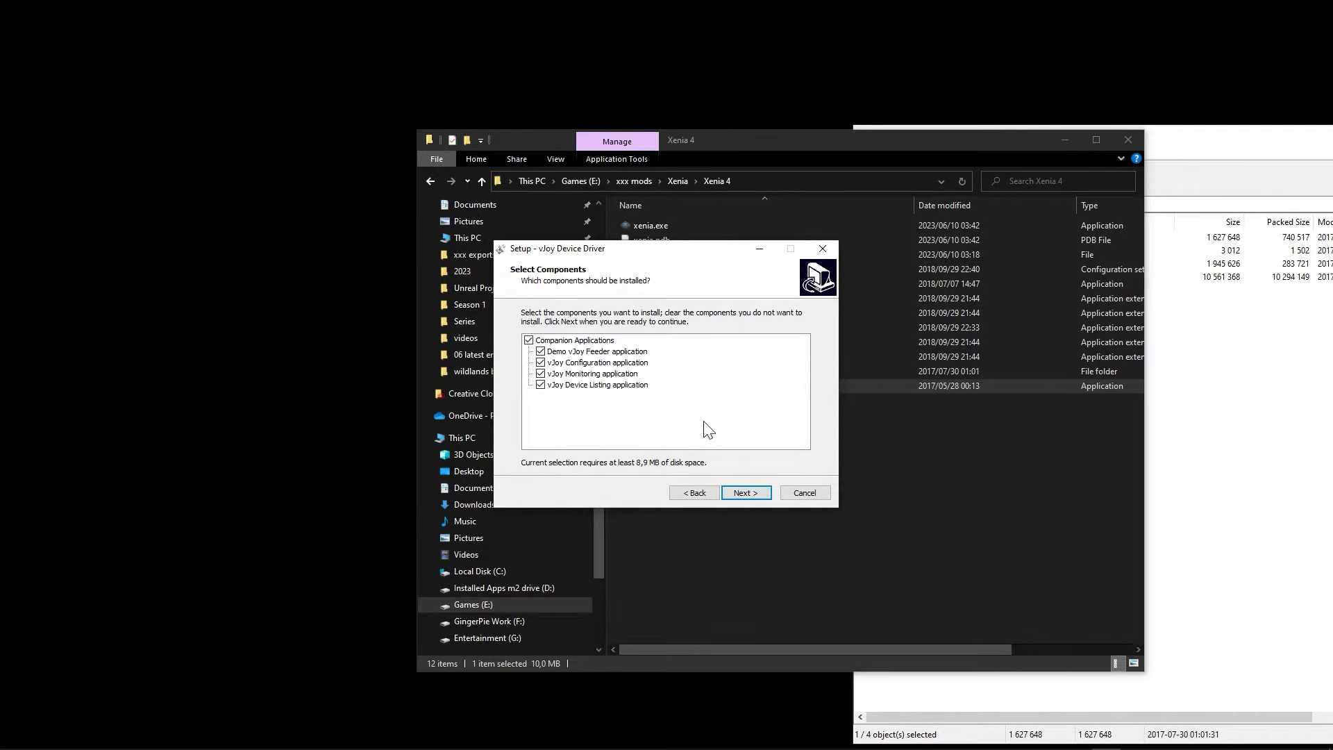
click(741, 495)
click(741, 494)
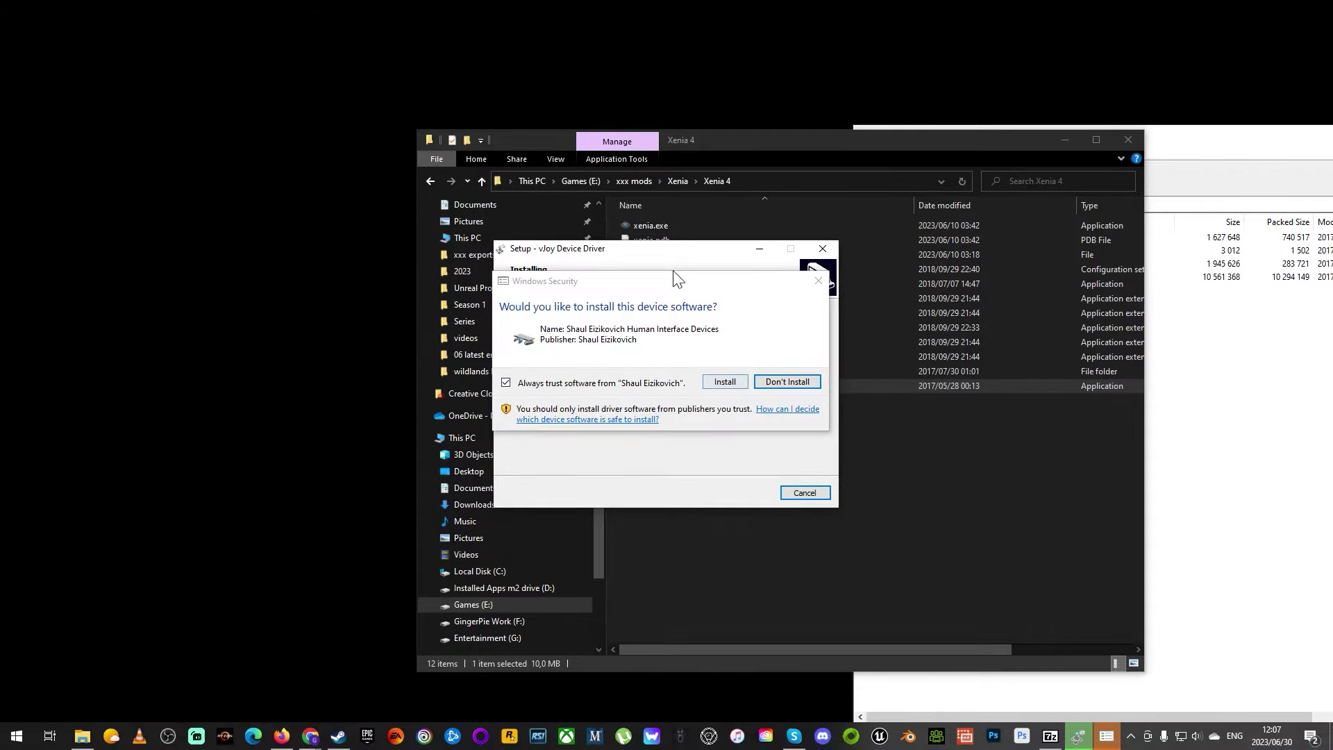
click(723, 382)
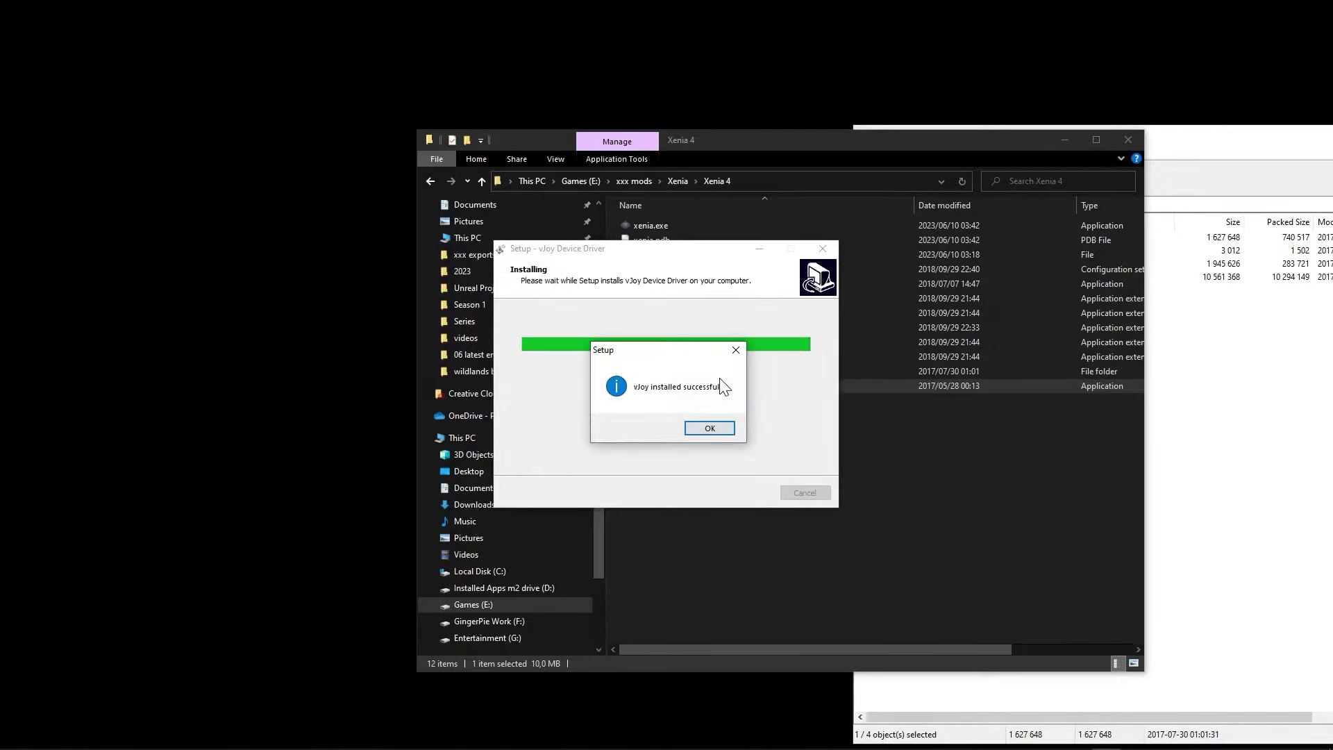
click(709, 428)
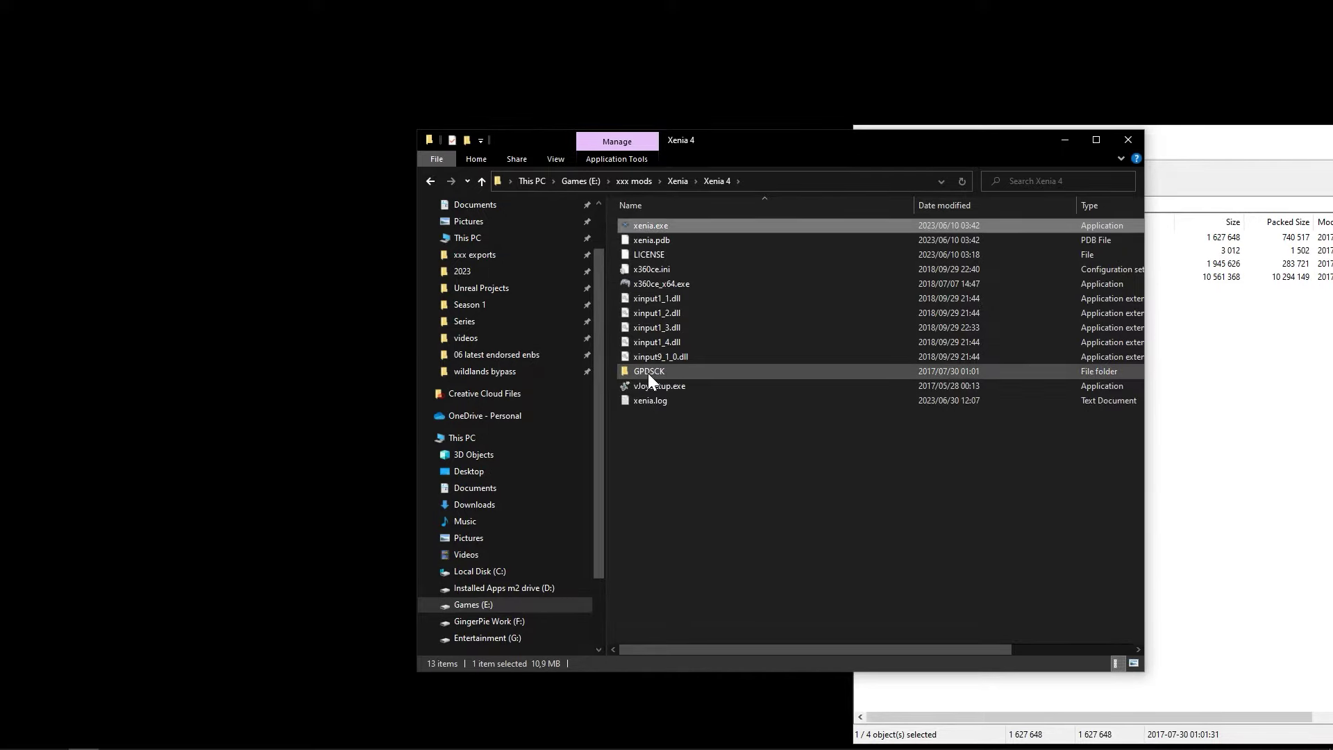
Launch GPDSCK 3.1.EXE from the GPDSCK folder as administrator
double_click(646, 373)
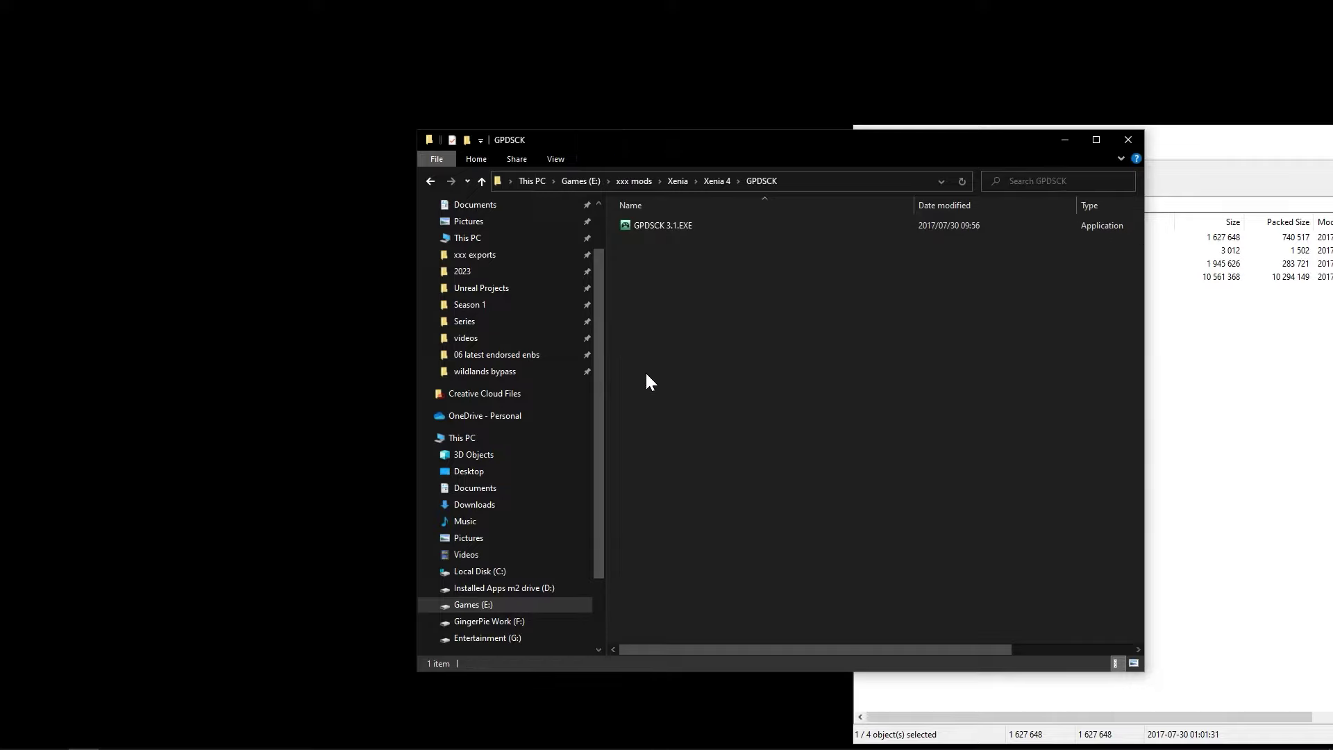
double_click(670, 227)
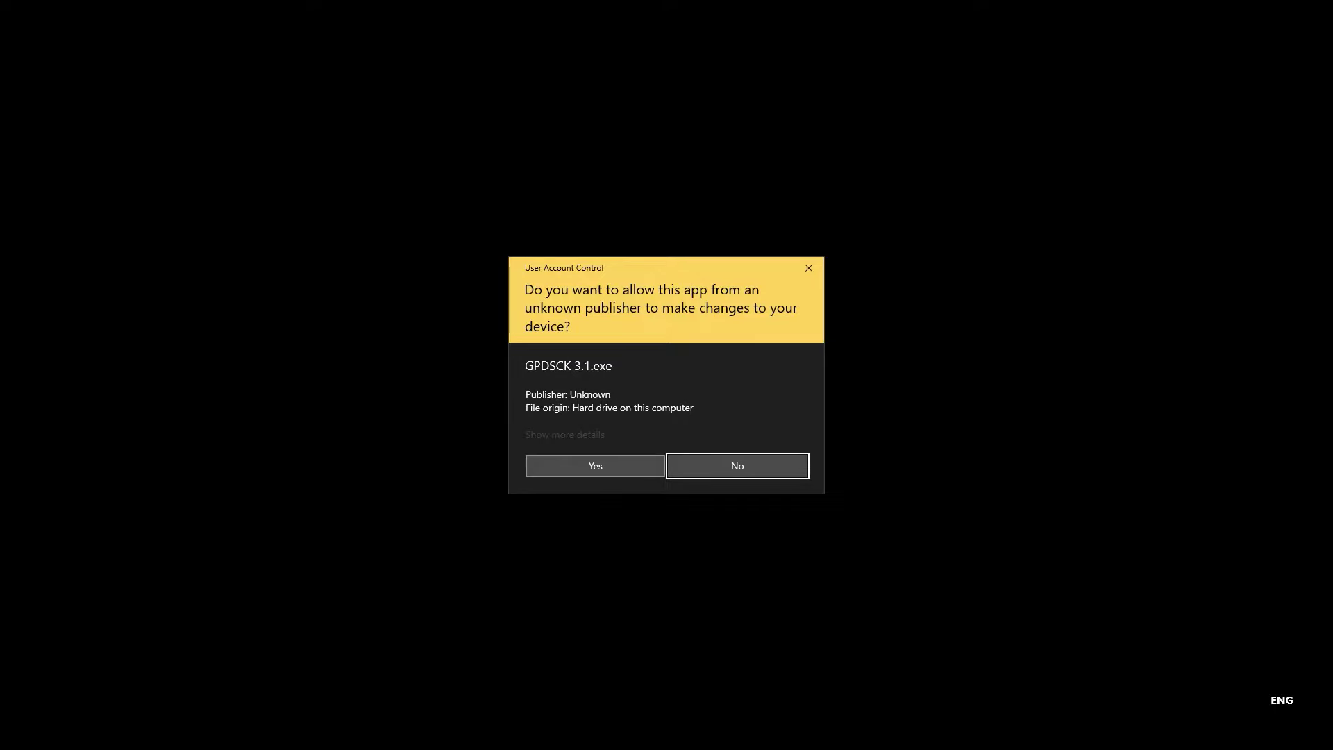
click(602, 466)
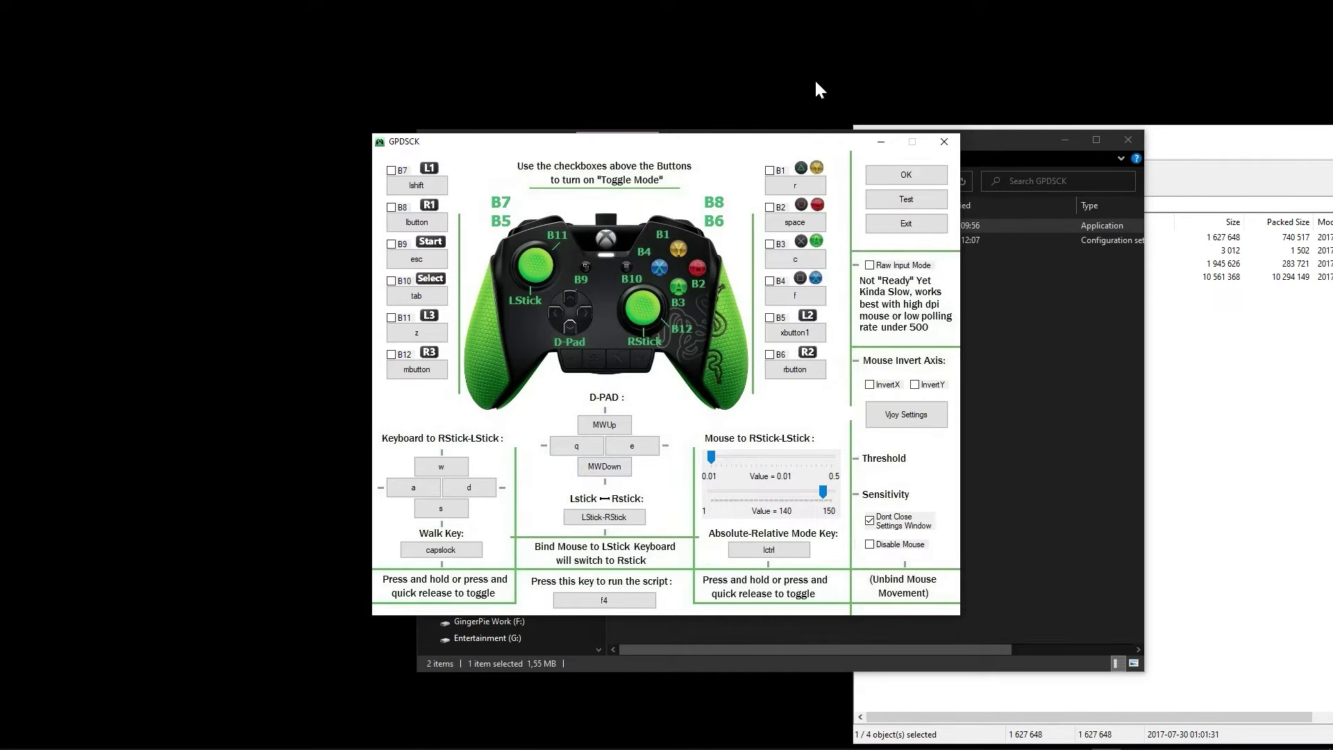
drag(723, 147, 951, 155)
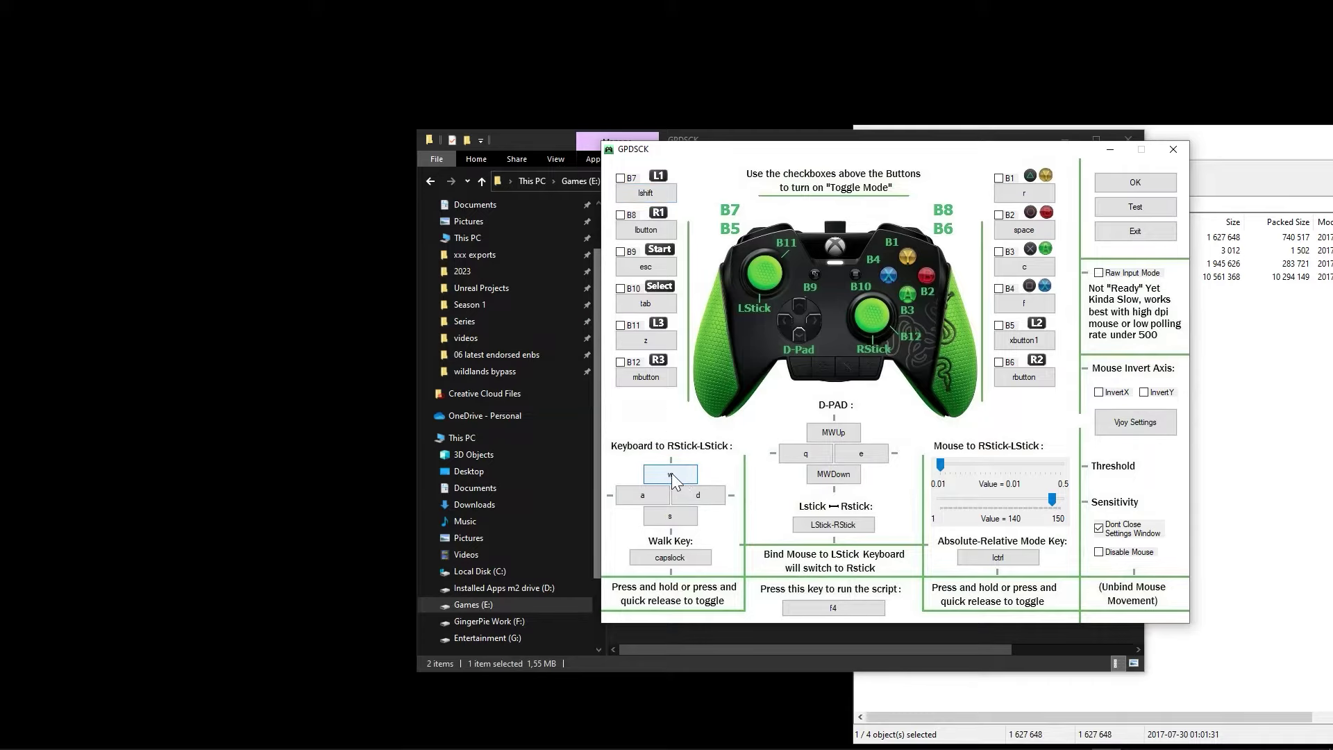
Rebind the w, s, a, d movement keys to the Up, Down, Left and Right arrows
key(Up)
click(670, 520)
key(Down)
click(648, 498)
key(Left)
click(692, 495)
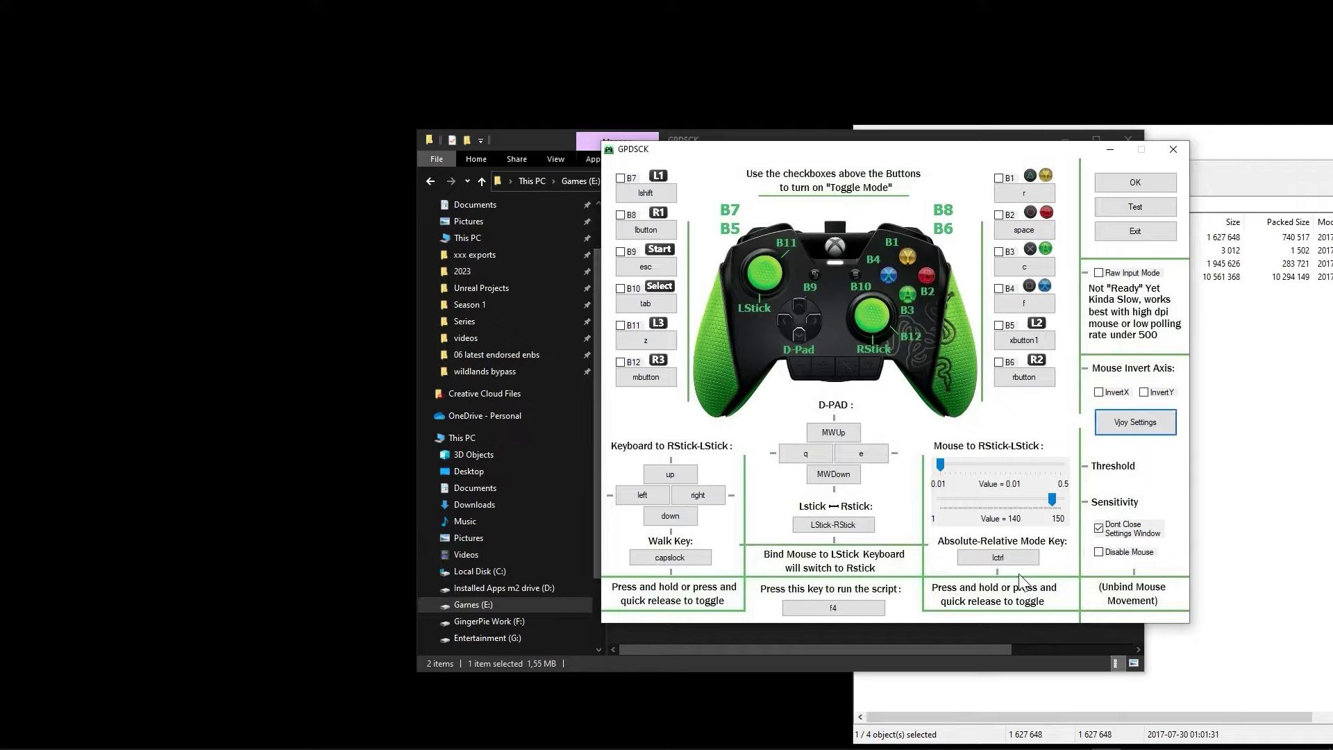
Open vJoyConf from GPDSCK's Vjoy Settings and close it again
click(1135, 430)
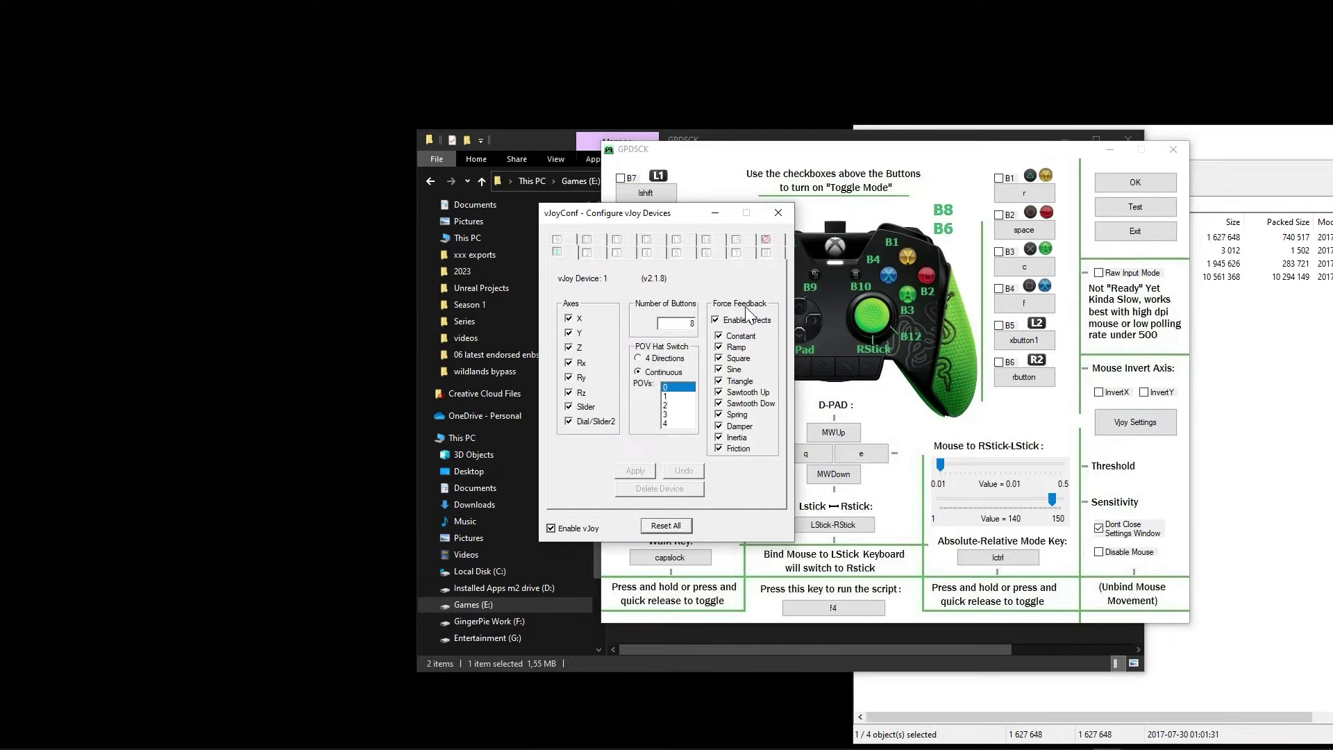
click(778, 215)
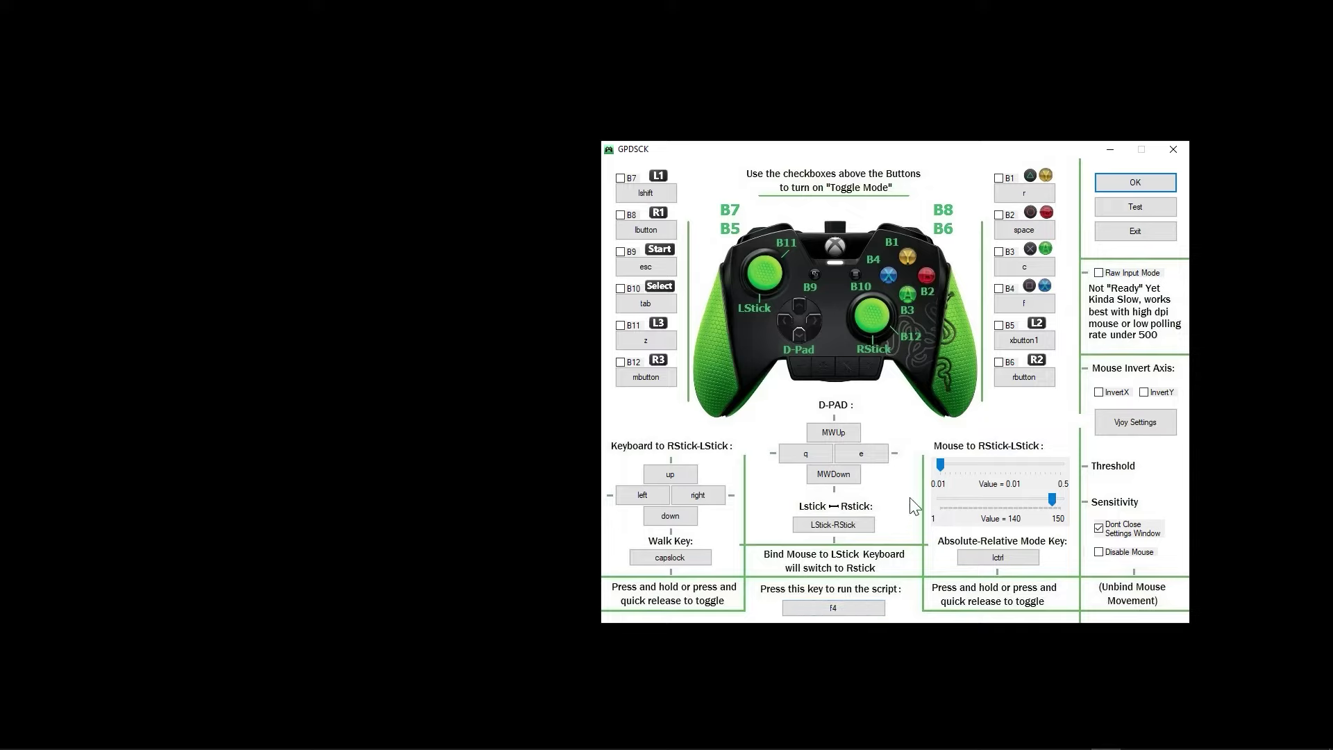
Toggle the GPDSCK mapping on and off with F4, confirm the bindings, and move the mapper aside
key(f4)
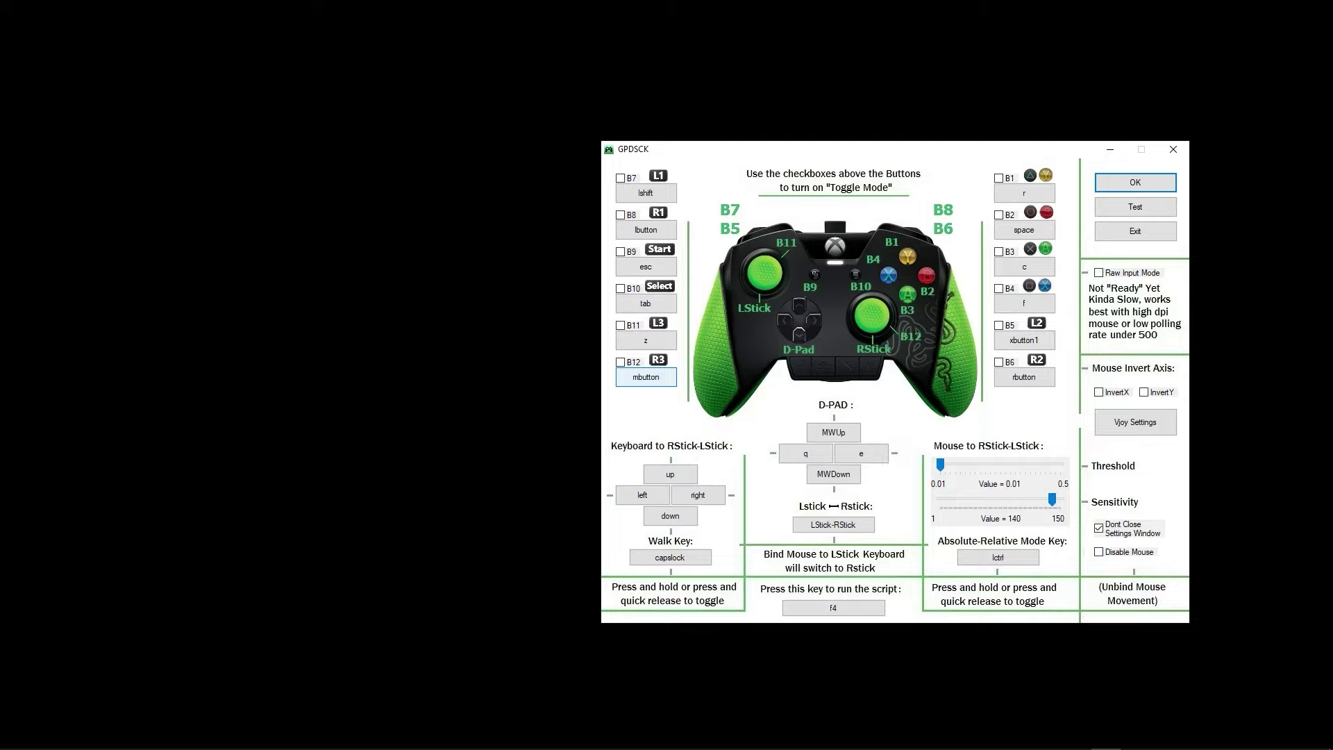
key(f4)
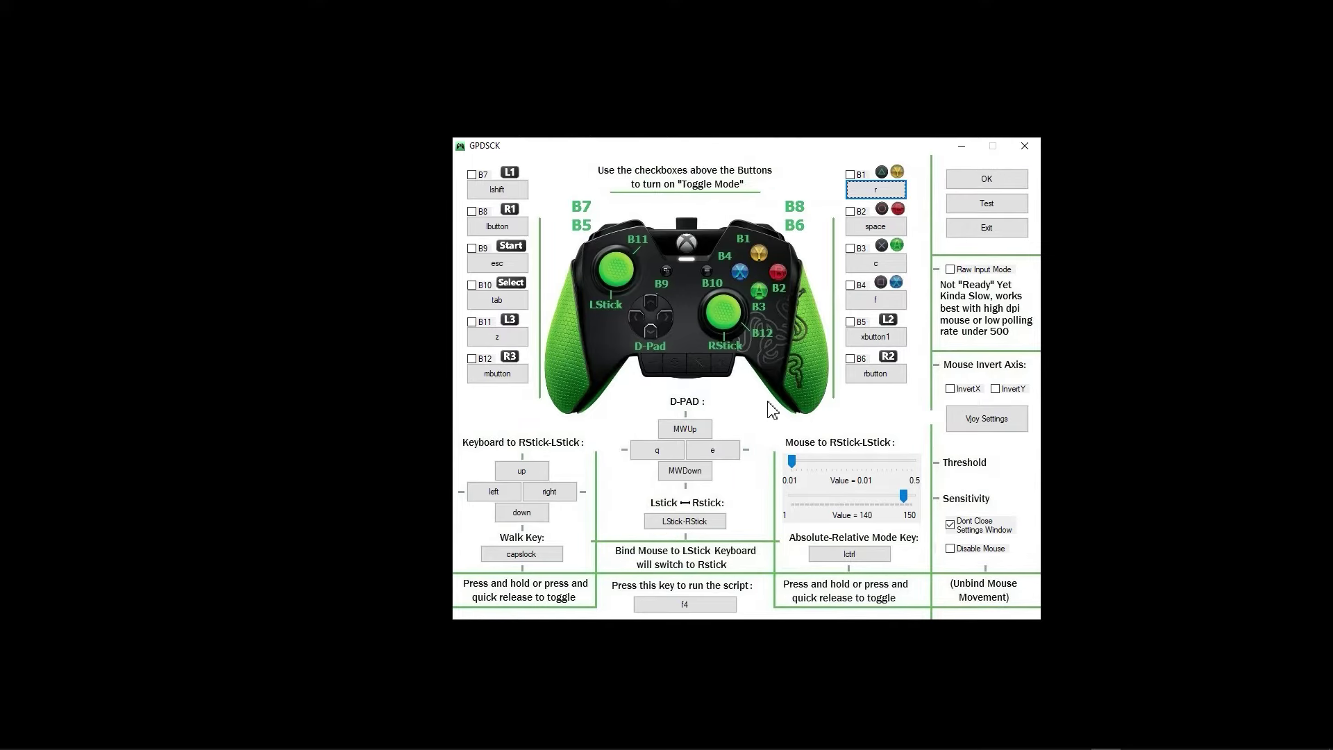
click(987, 179)
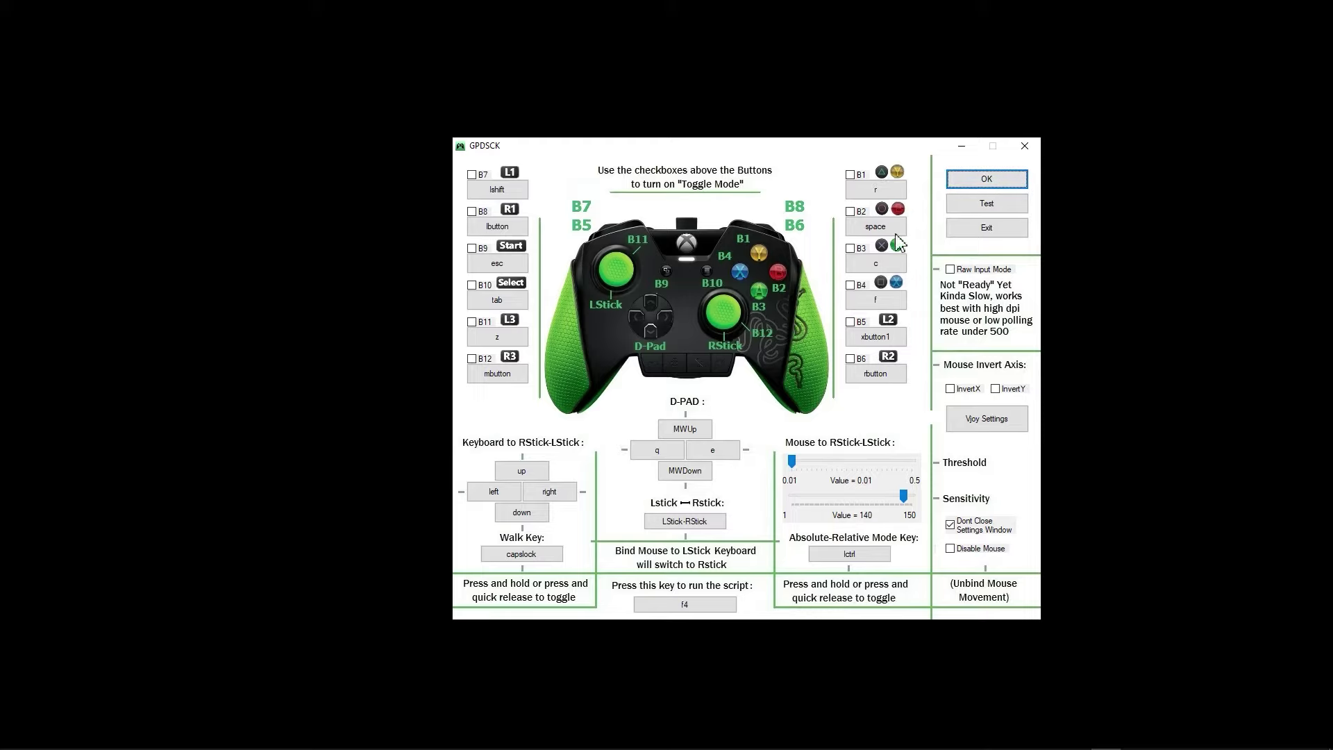
drag(795, 156, 1000, 160)
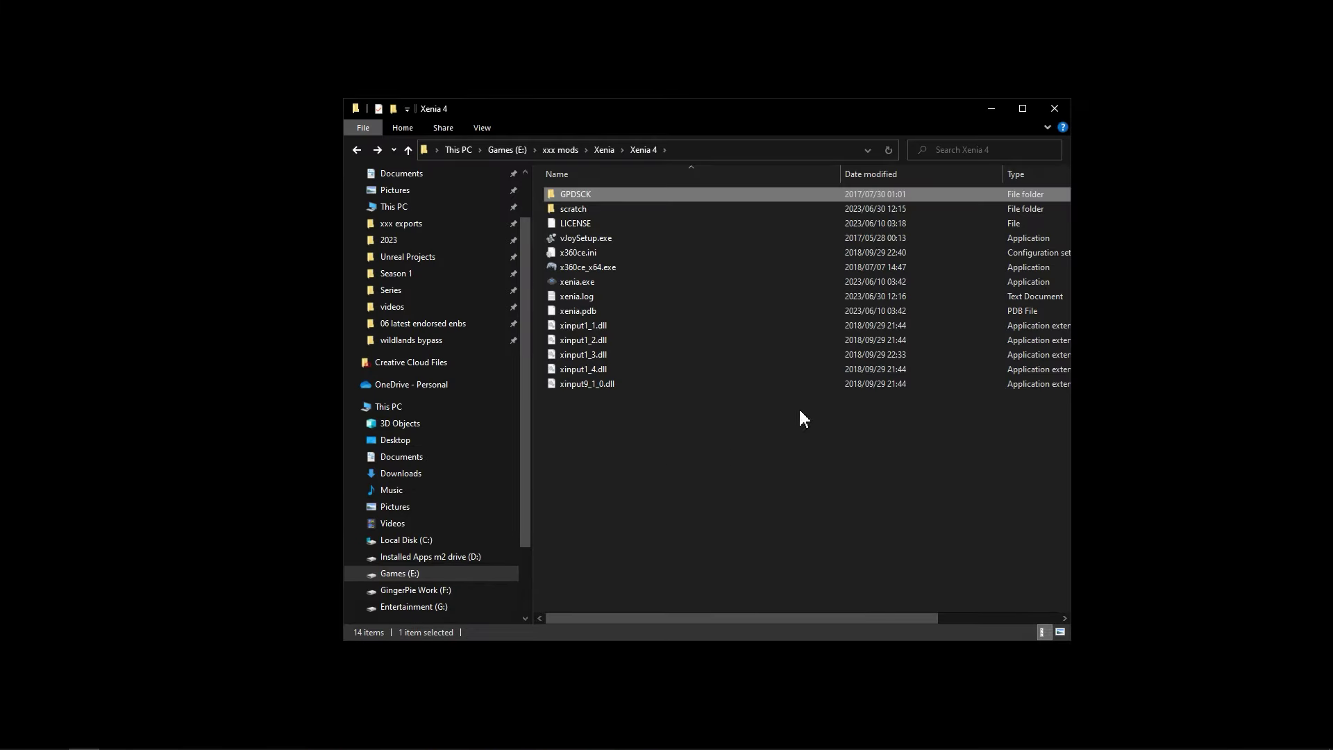
Run GPDSCK 3.1.EXE from the GPDSCK folder, allow it through UAC, and move its window aside
double_click(577, 193)
double_click(577, 192)
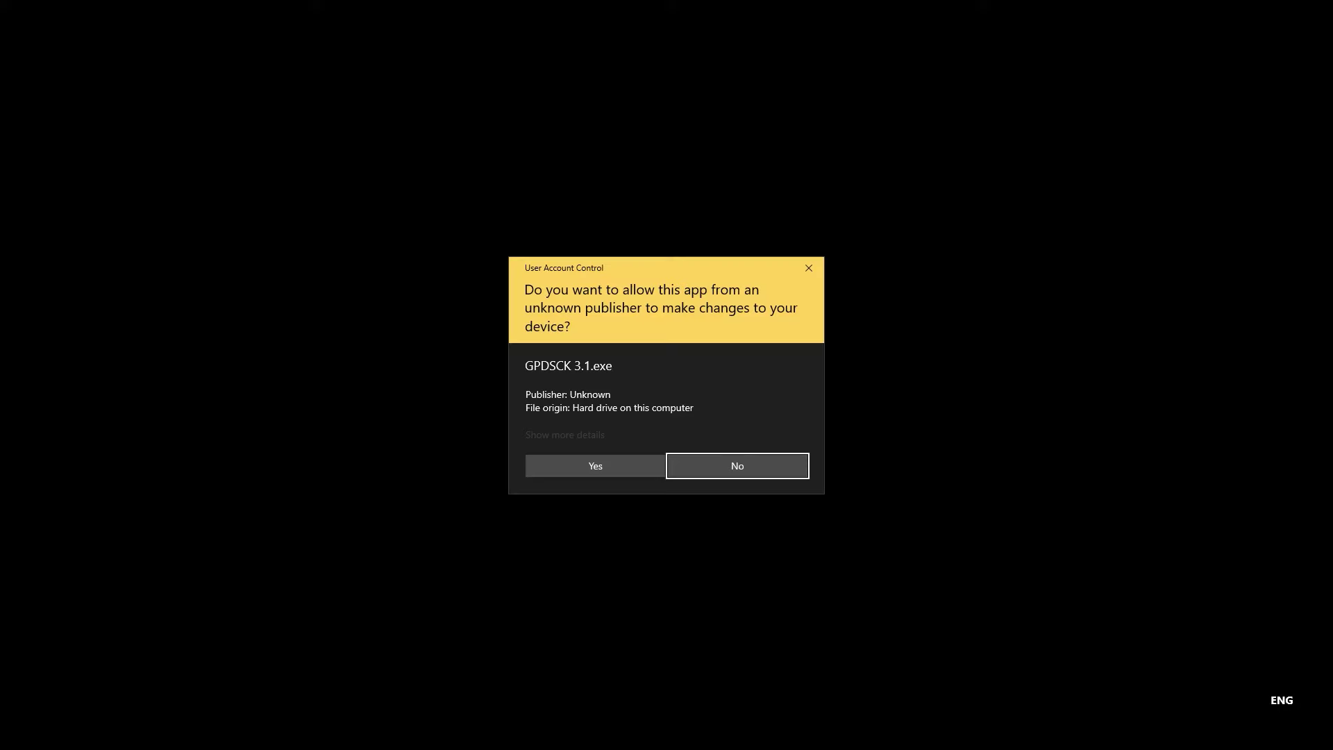
click(596, 465)
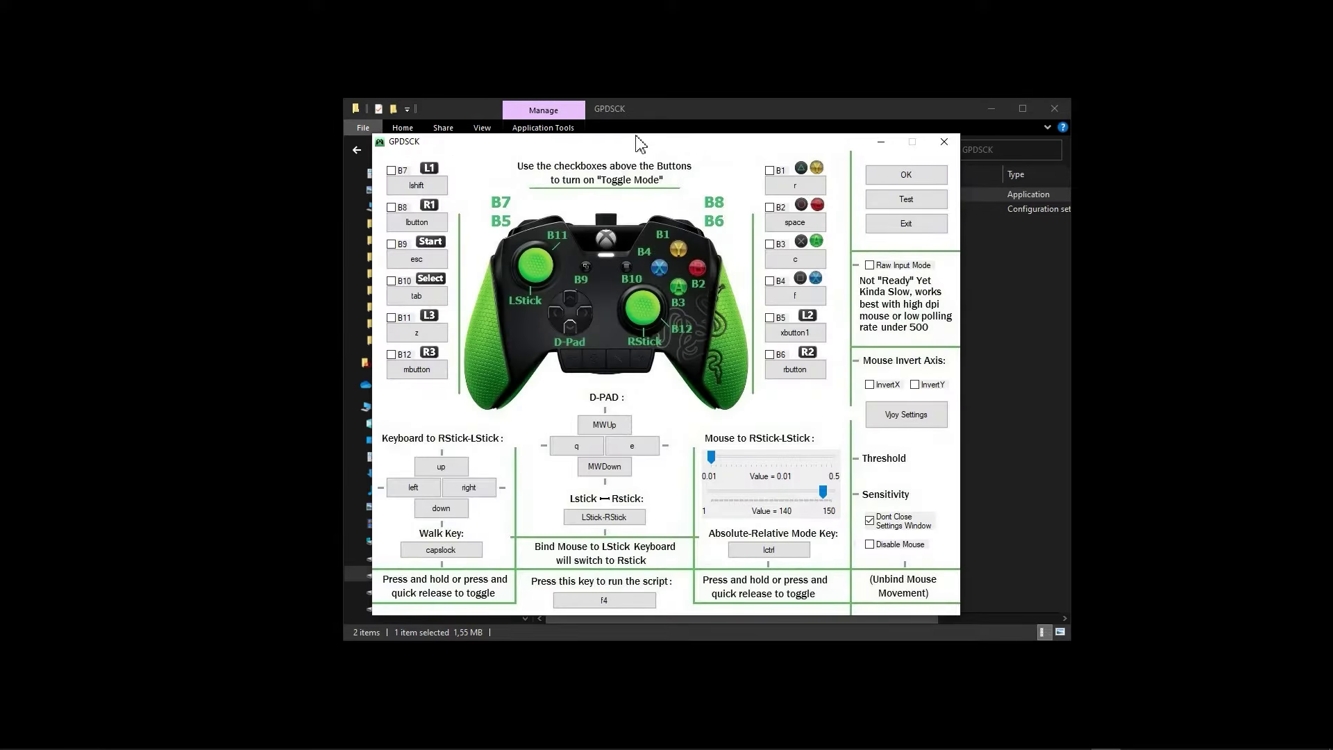
drag(656, 149, 967, 174)
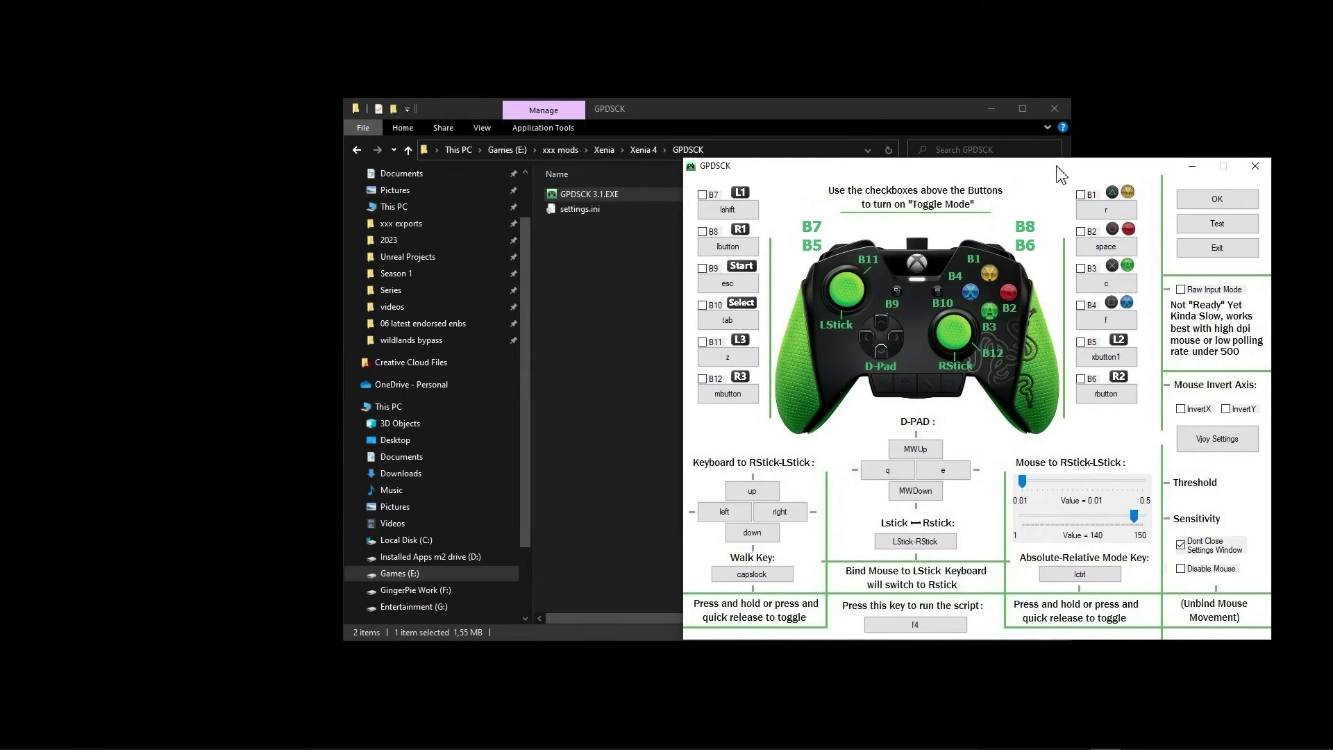
Return to the Xenia 4 folder and launch xenia.exe
click(836, 117)
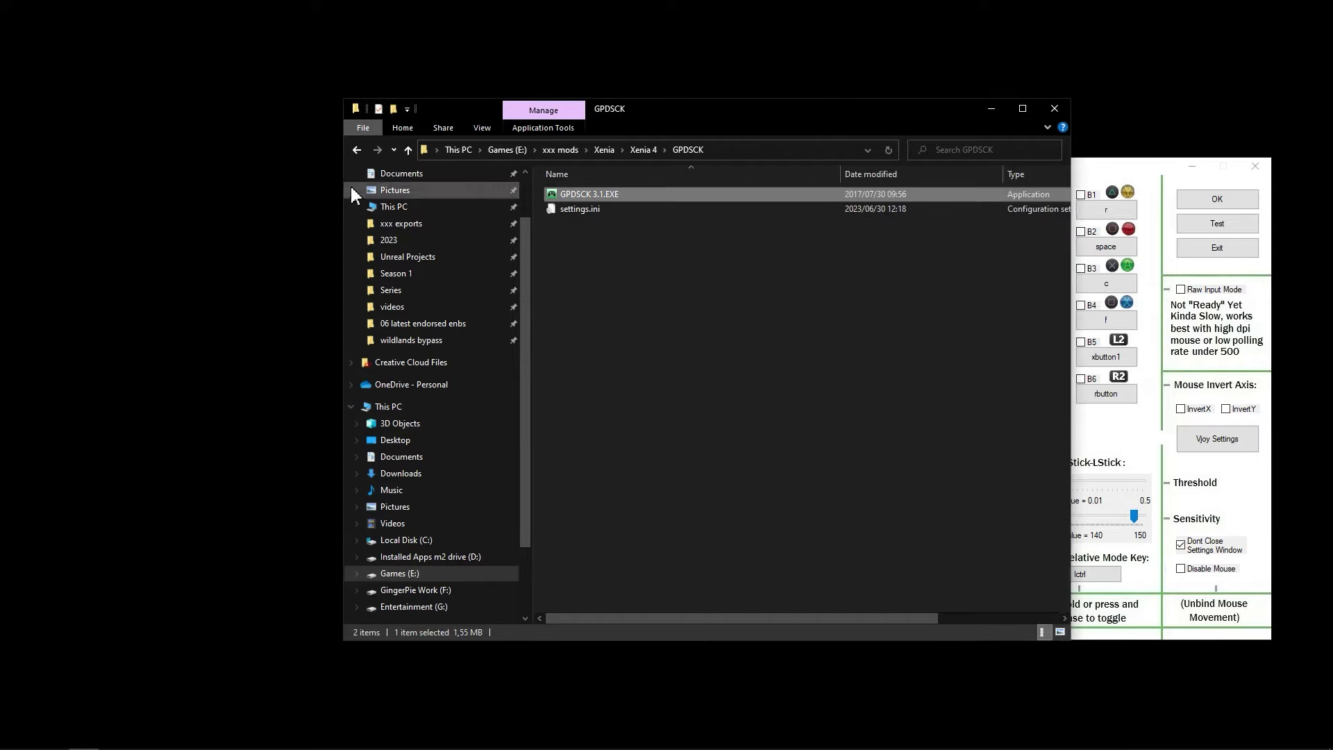
click(356, 150)
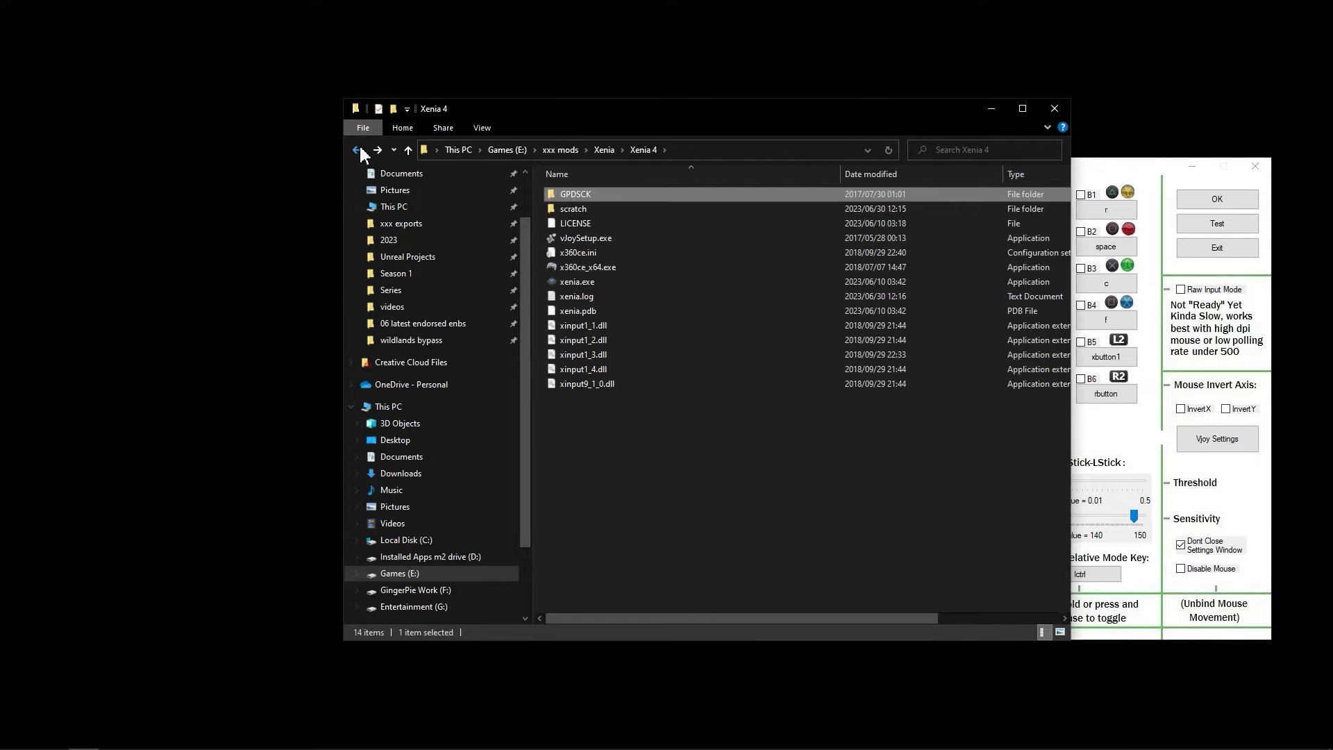
double_click(577, 282)
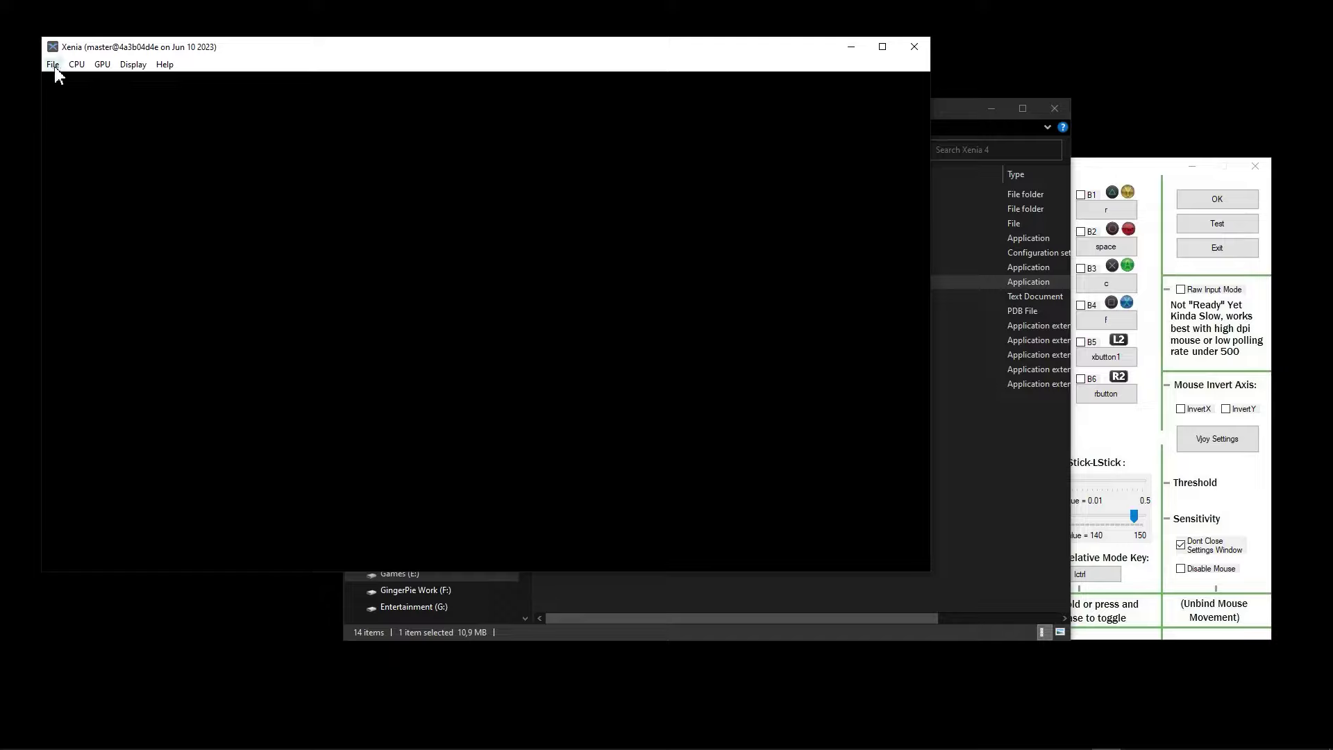
Load Bully Scholarship Edition fullscreen, walk toward the school, then leave fullscreen with F11
click(54, 66)
click(115, 82)
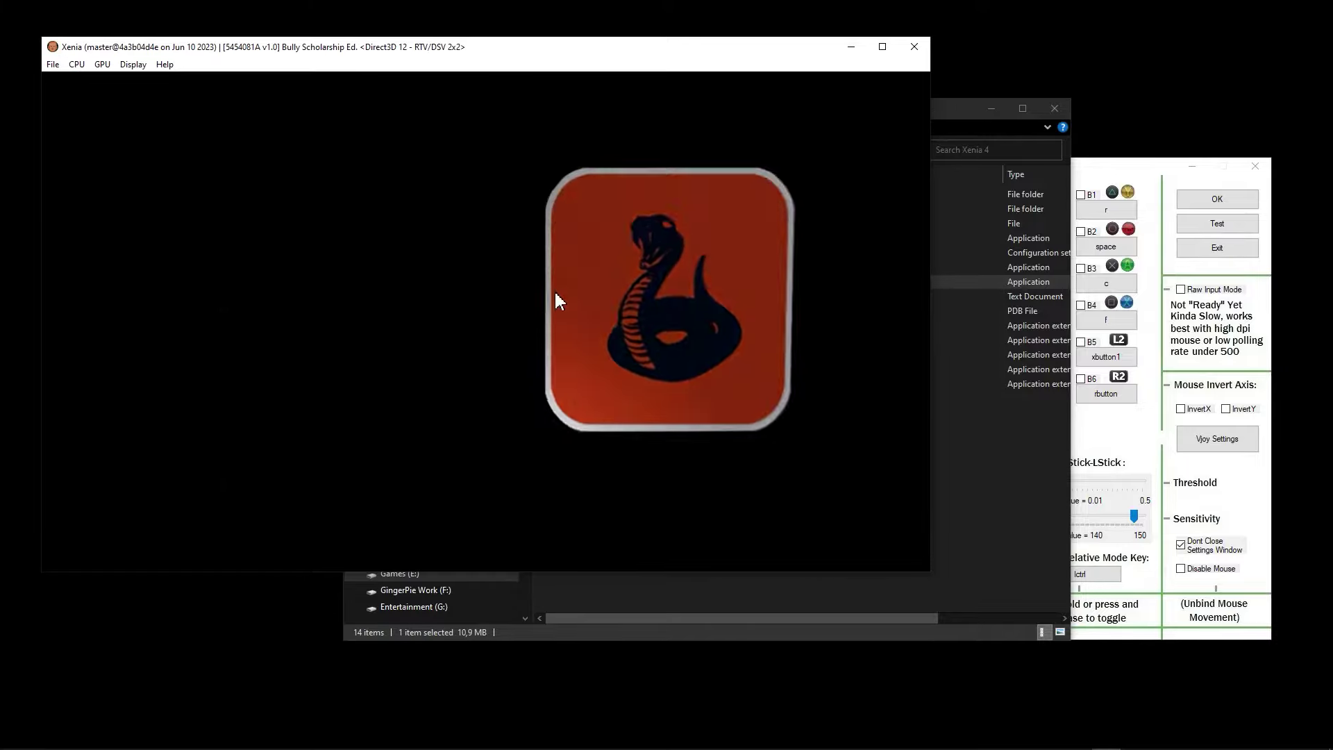
click(132, 64)
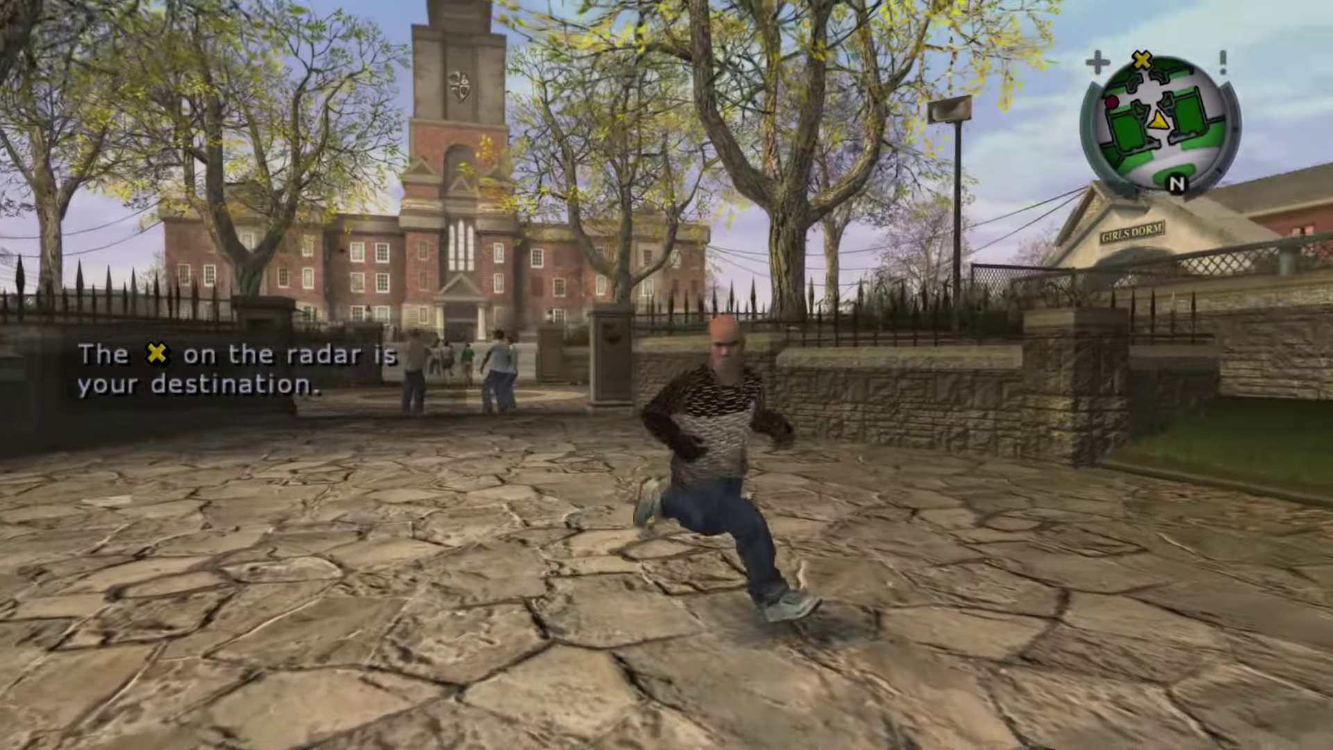
key(w)
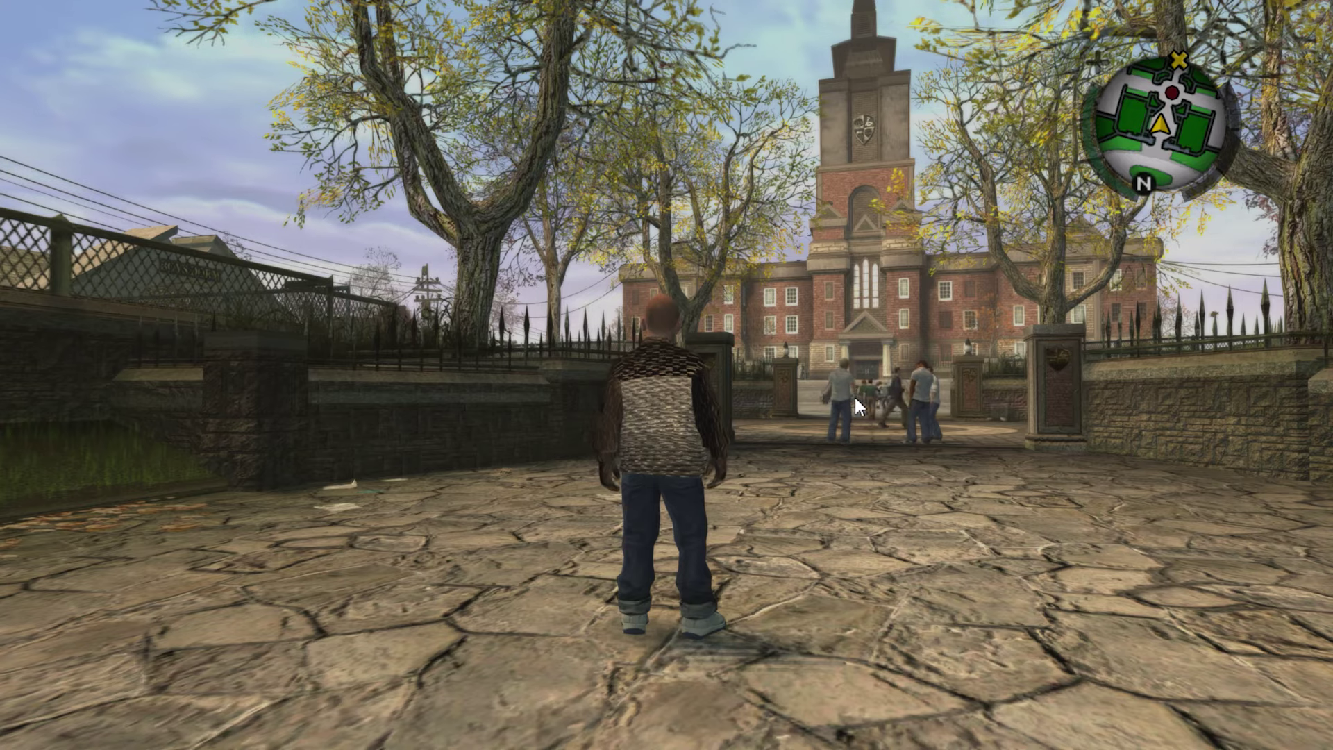
key(F11)
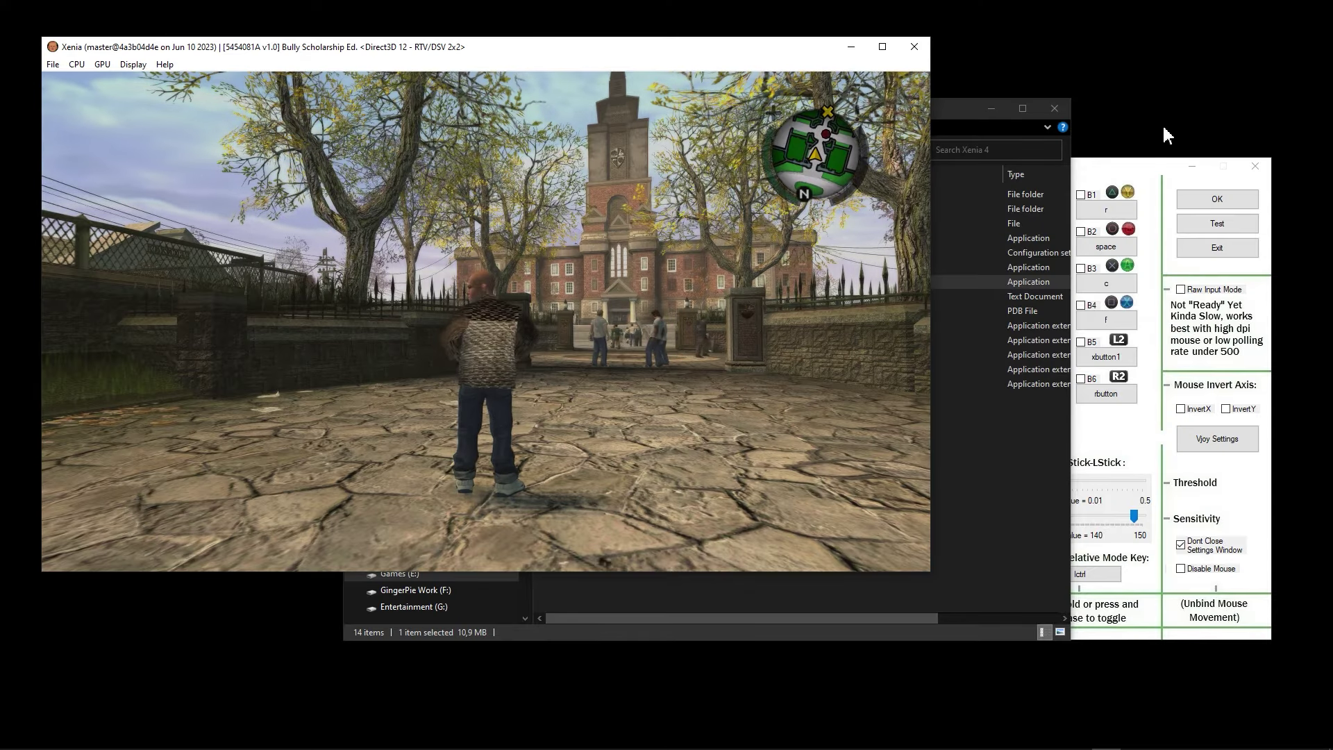
Return Bully to fullscreen with F11 and enable GPDSCK mapping with F4 to turn the camera
click(1157, 182)
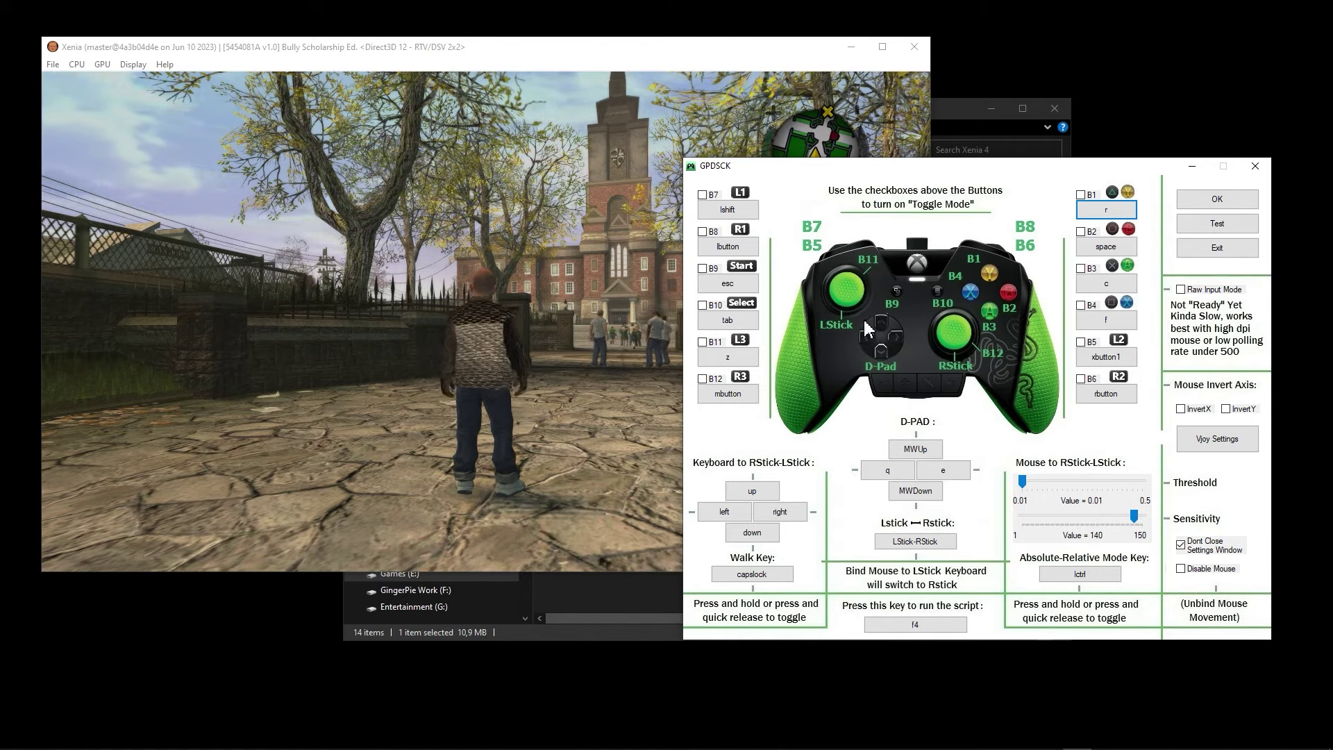
click(354, 274)
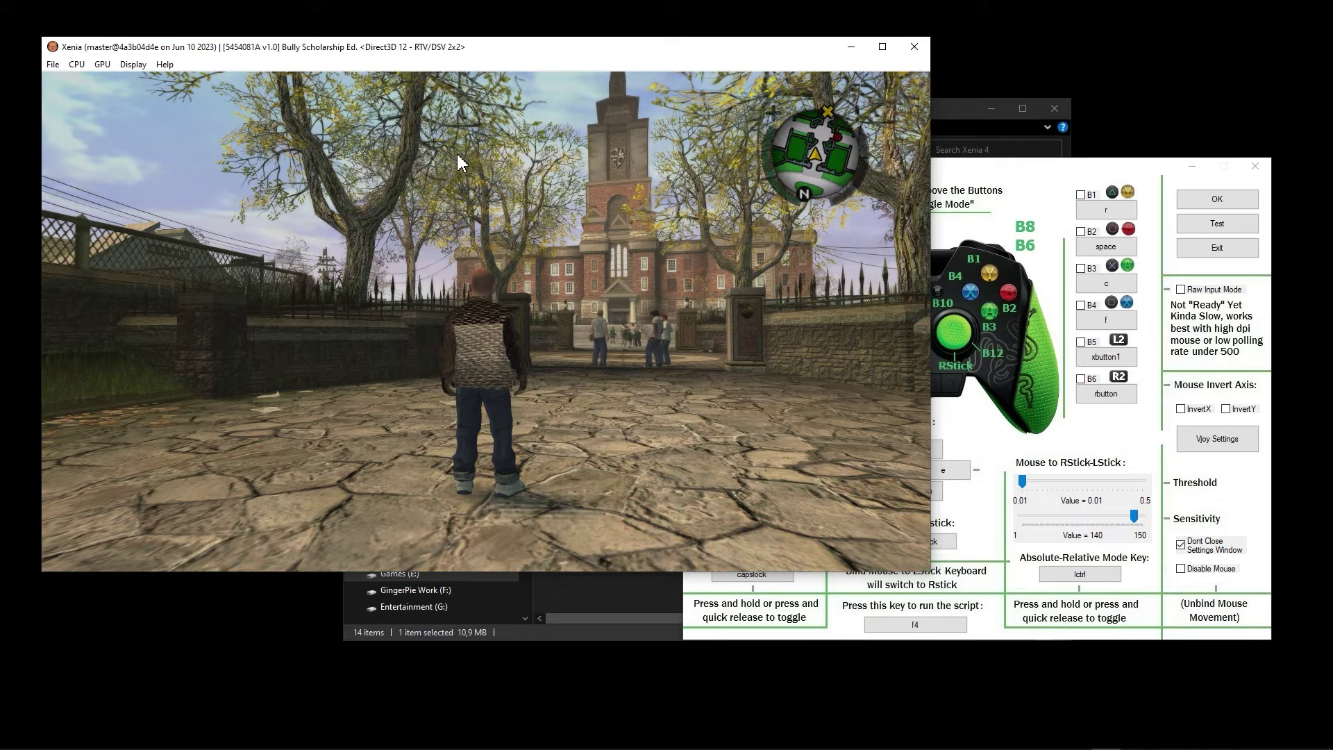
key(F11)
key(F4)
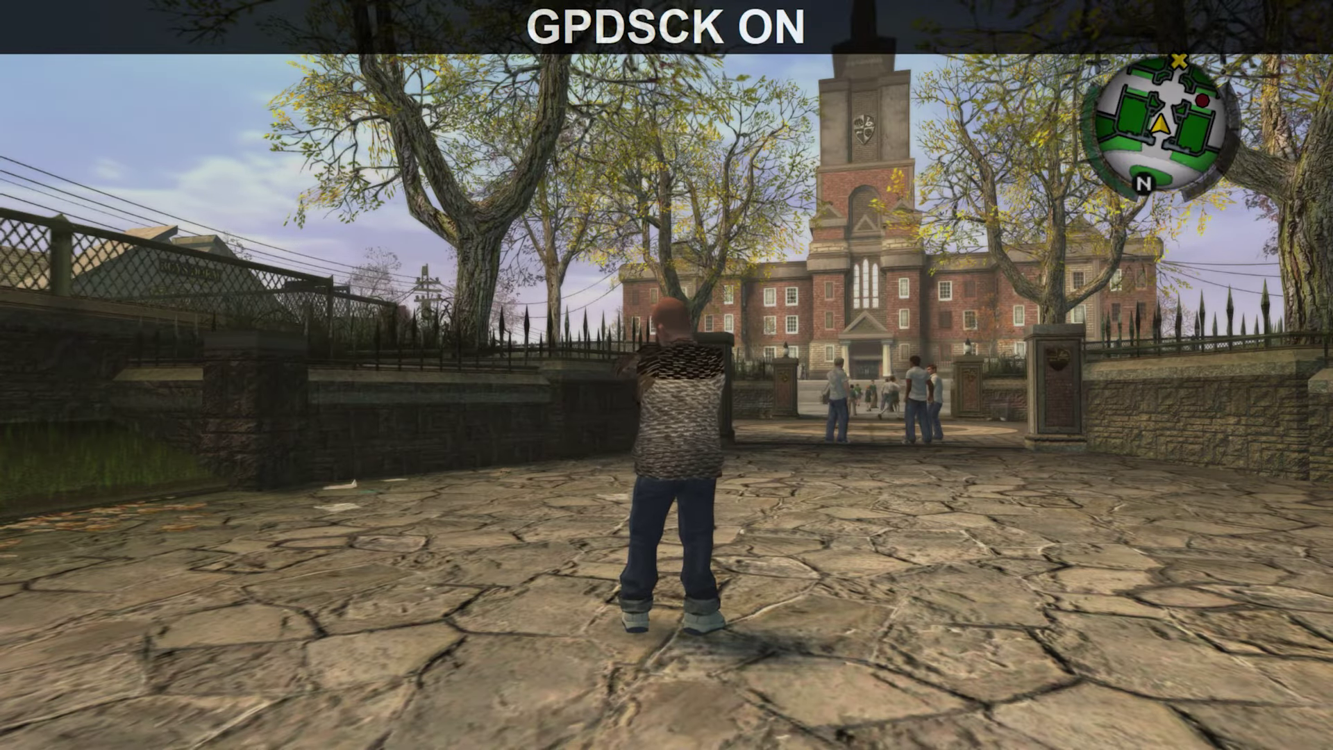
key(Right)
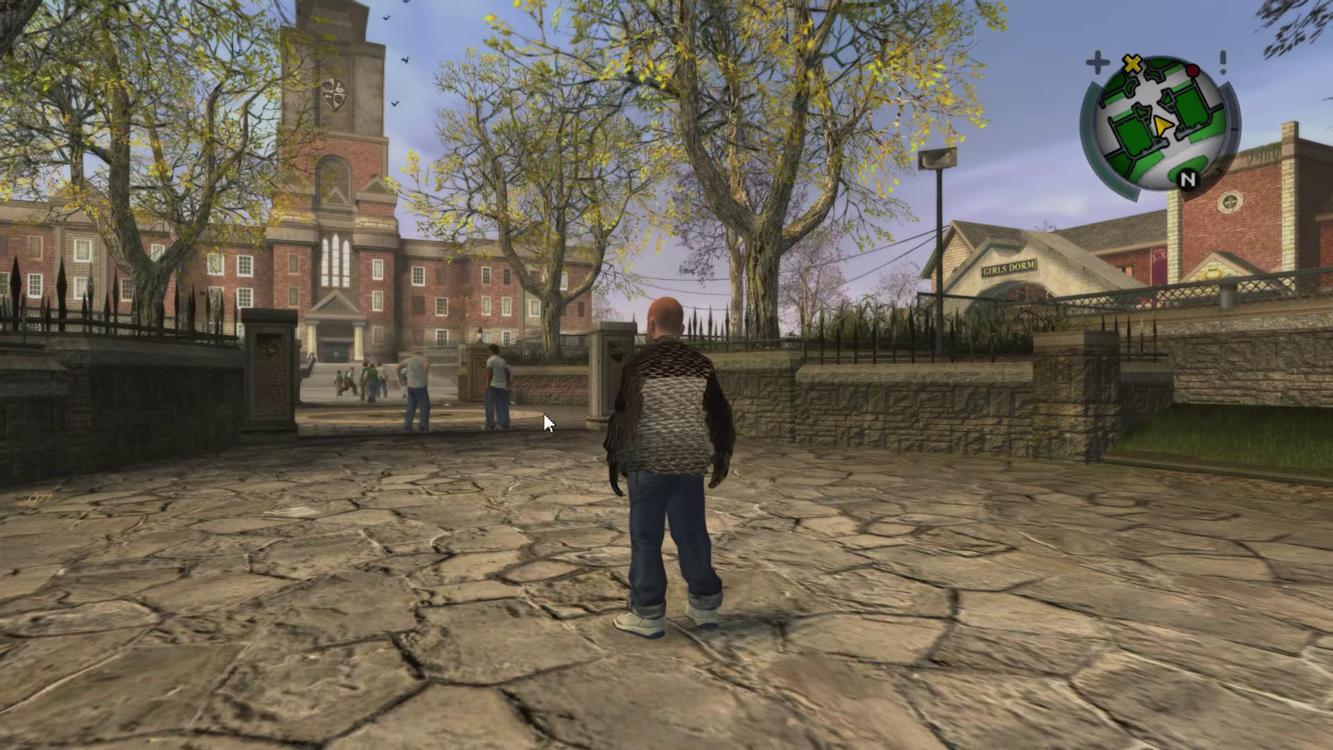